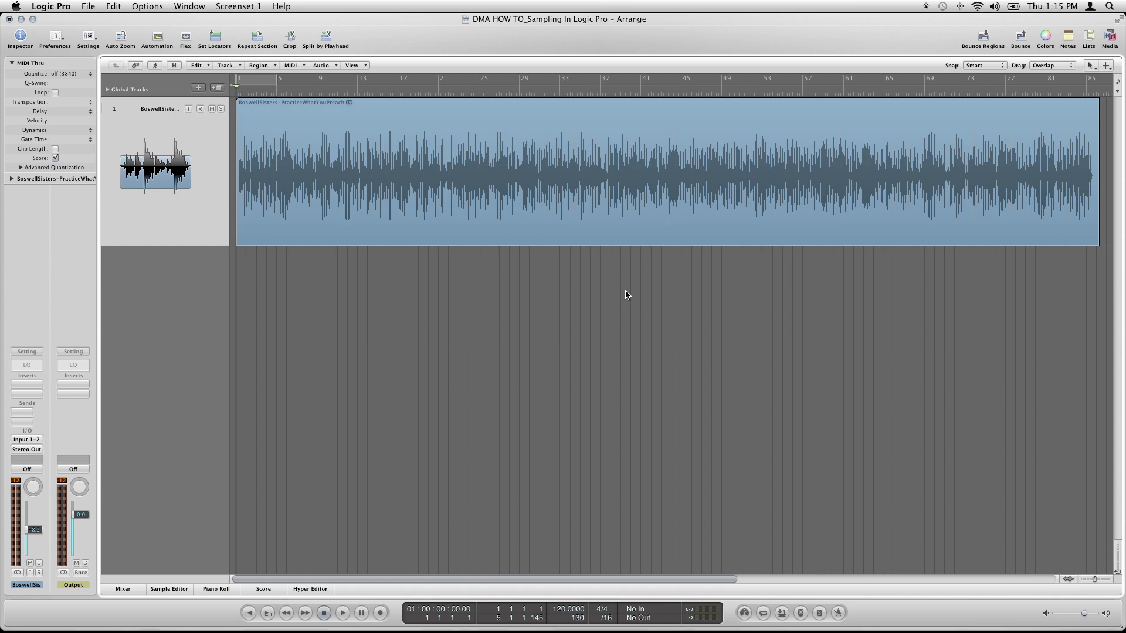
- Audition the song from bar 1 and again from around bar 37 to find a passage to sample
key(space)
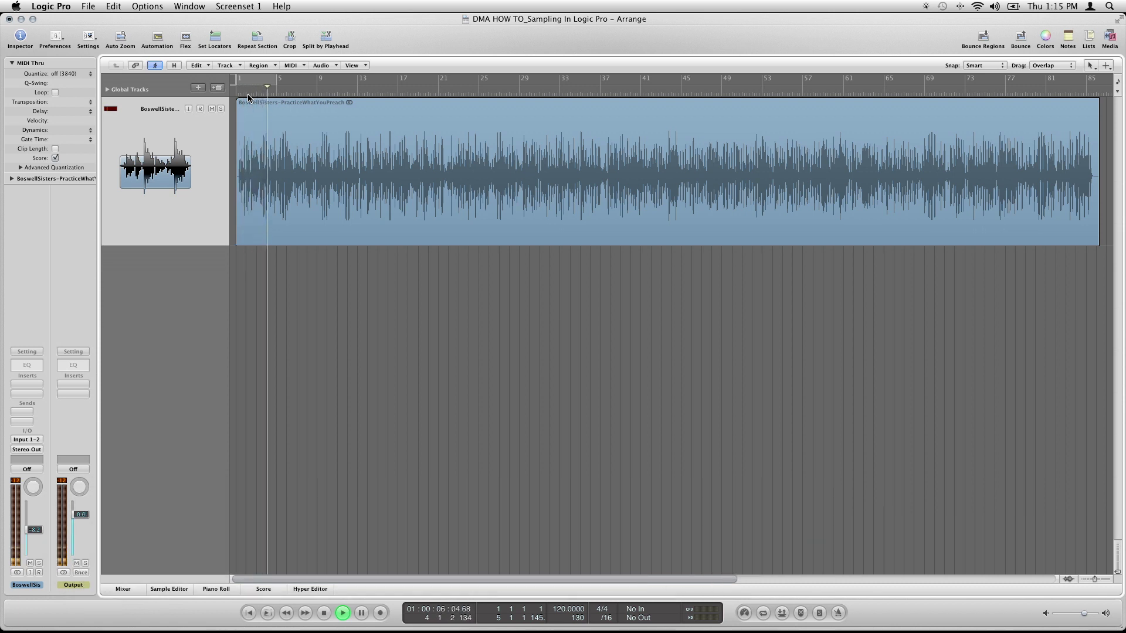
key(space)
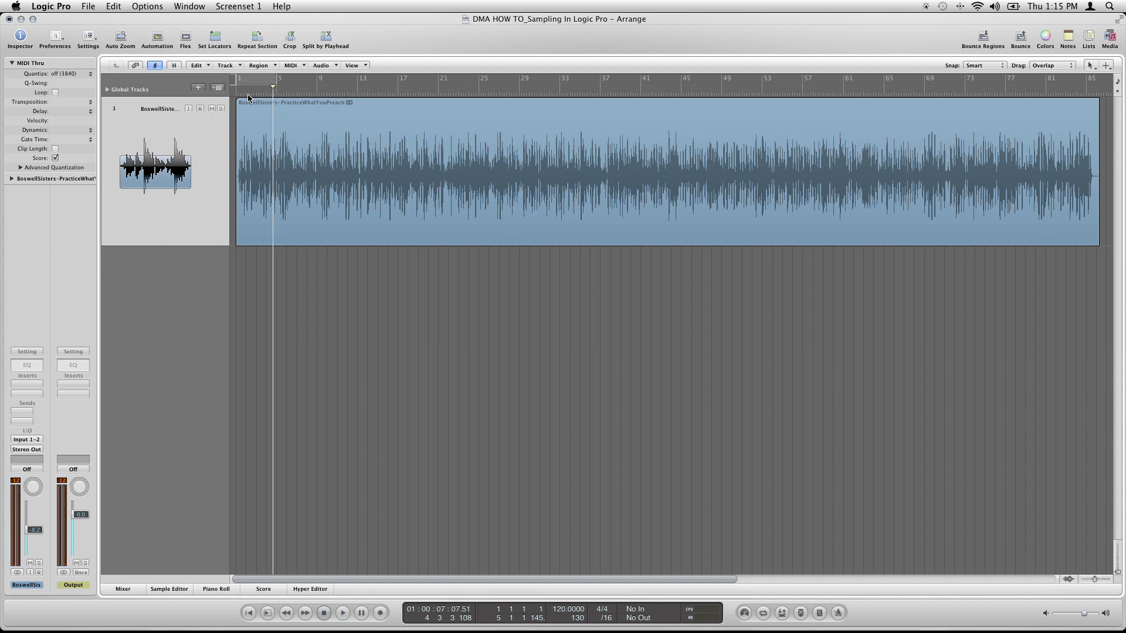
double_click(605, 94)
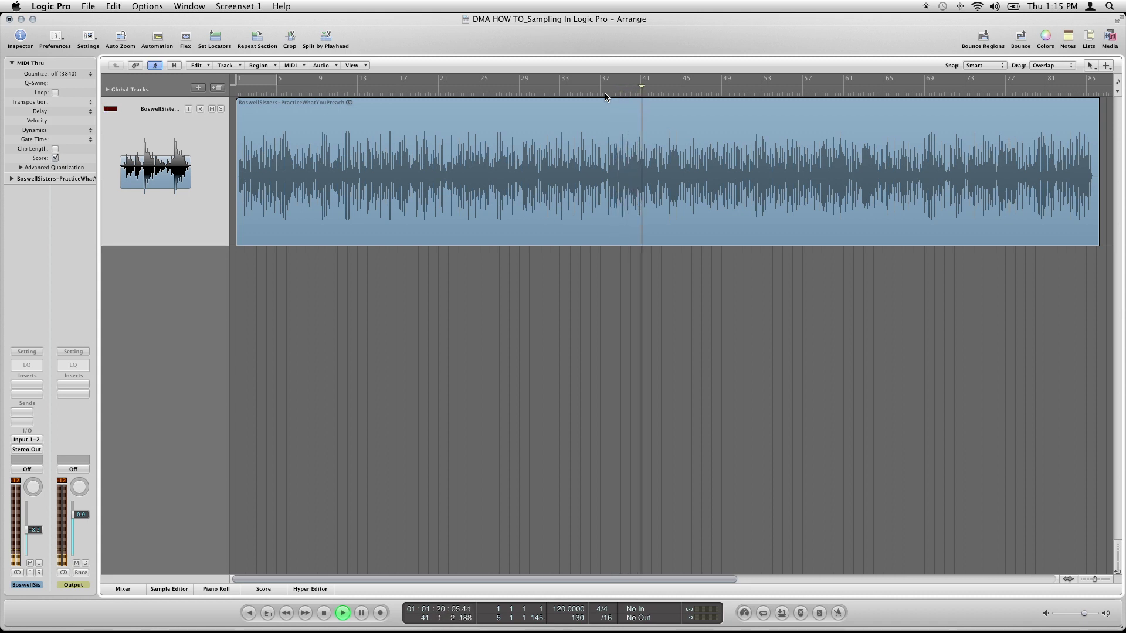
key(space)
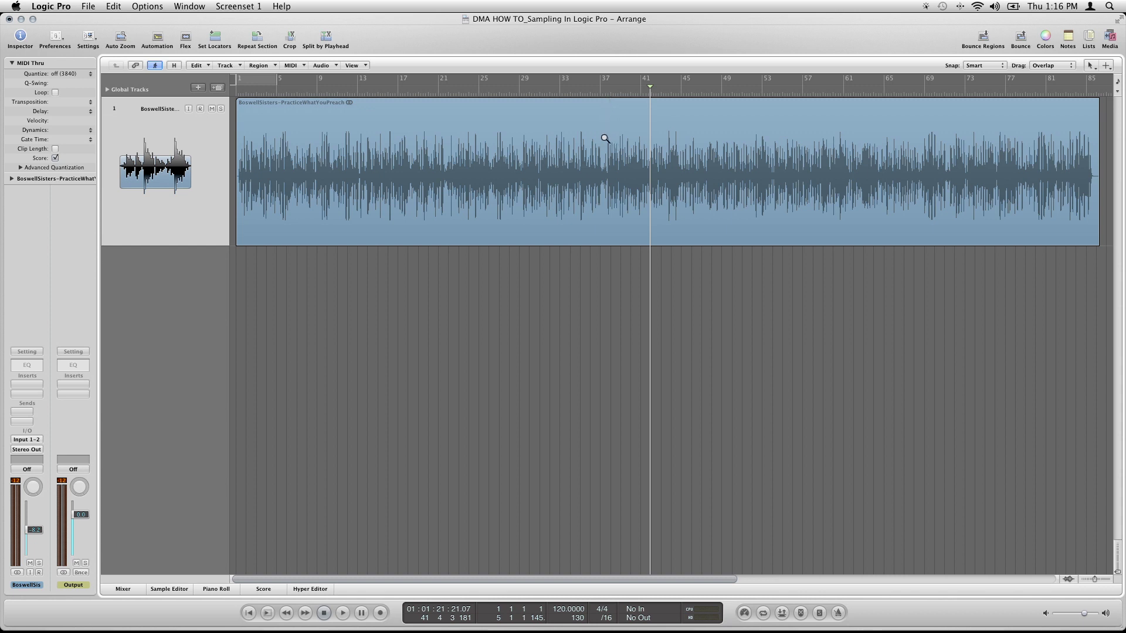
- Play the audio around bars 37 and 41 to locate where the sample phrase starts and ends
drag(601, 137, 667, 213)
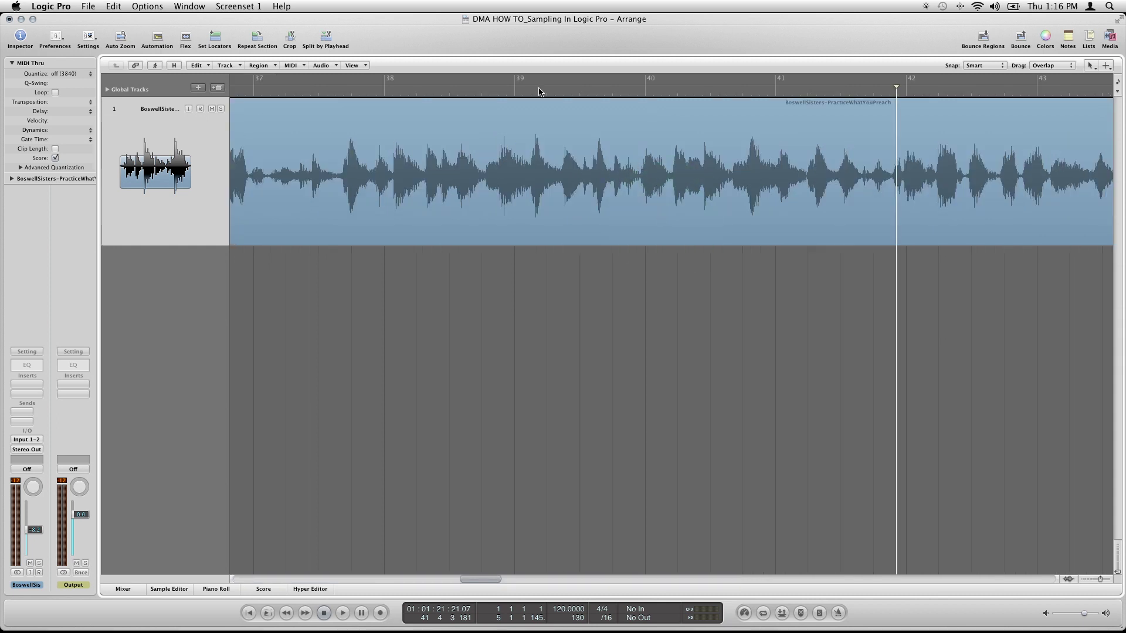
click(334, 90)
key(space)
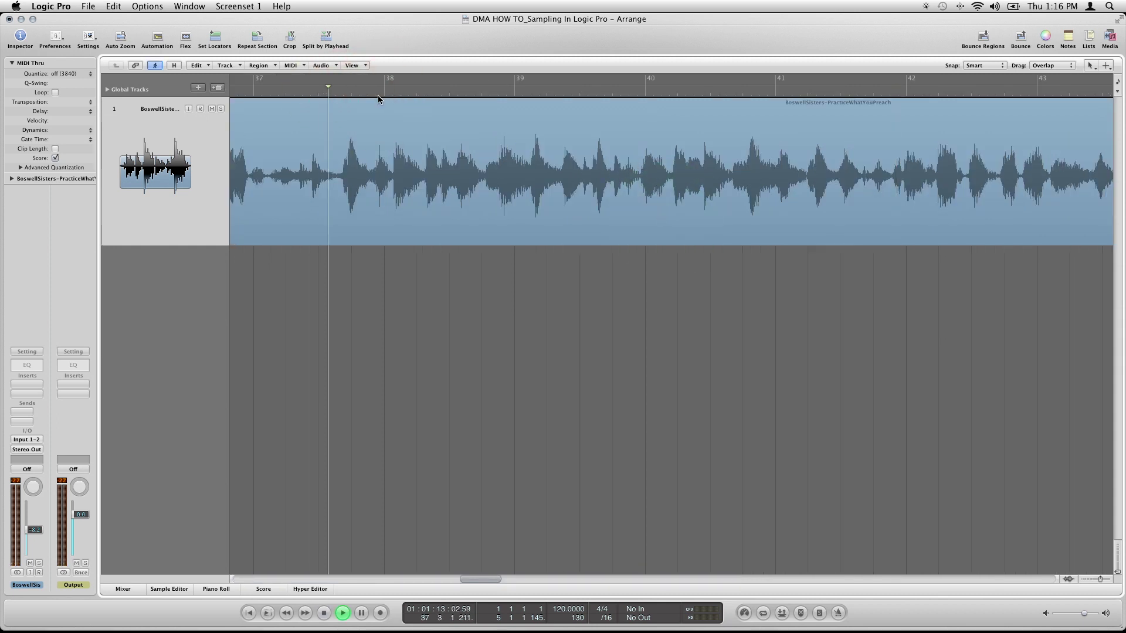
drag(379, 95, 378, 176)
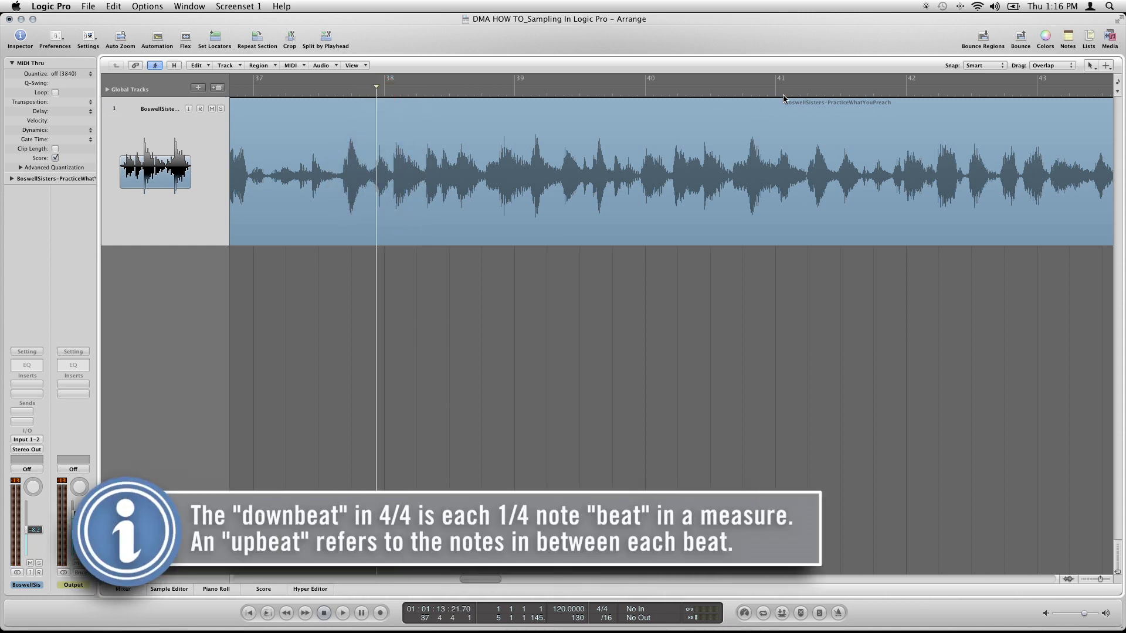
double_click(811, 94)
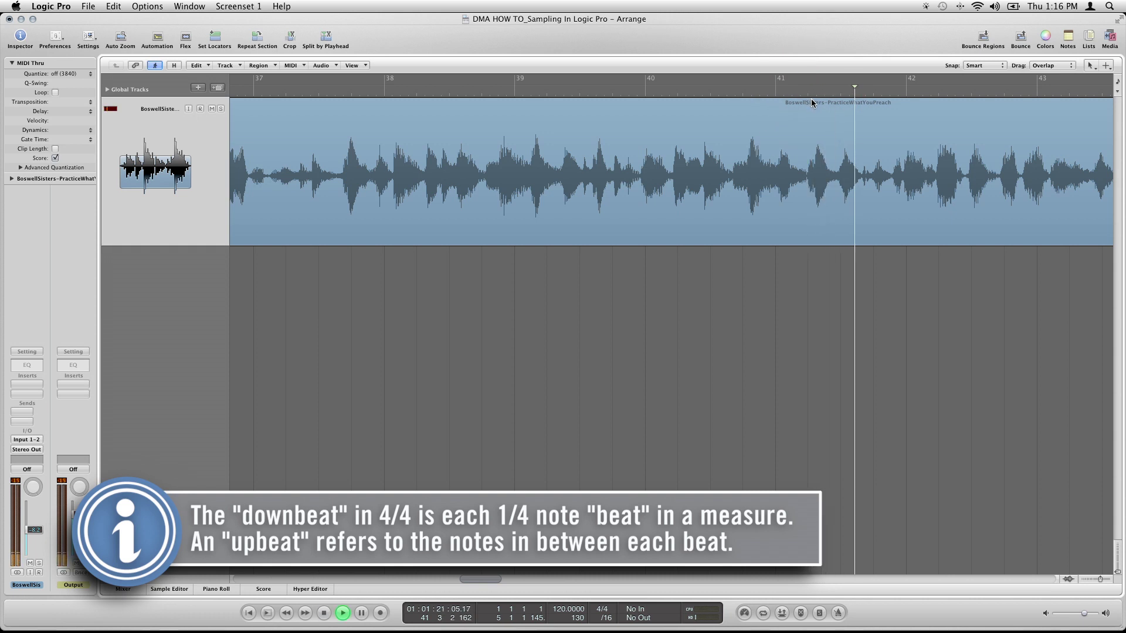
key(space)
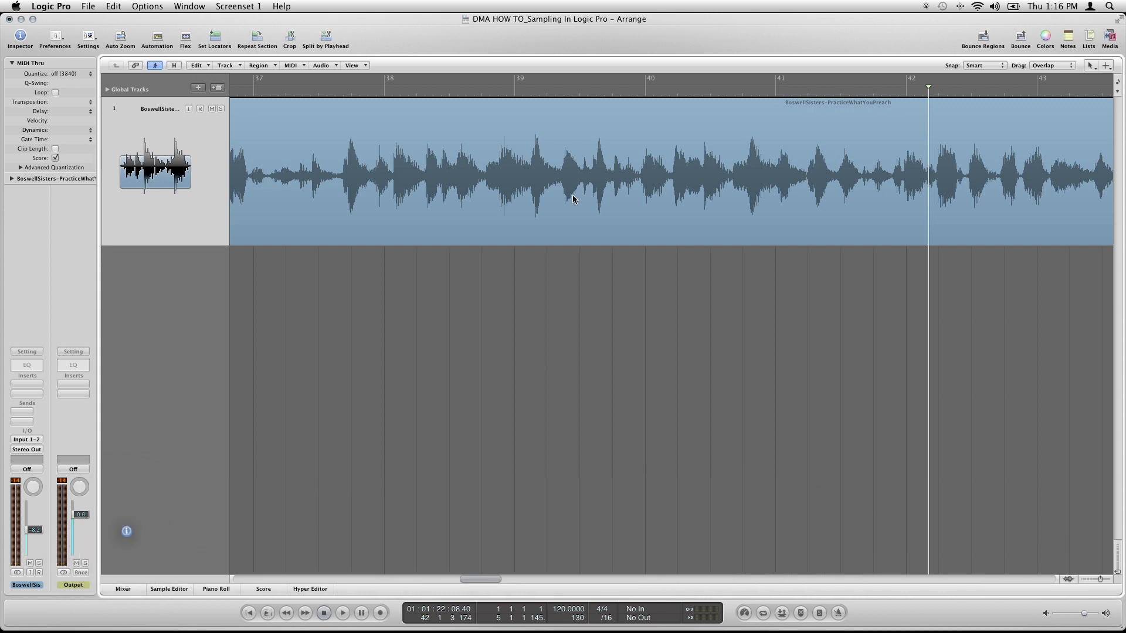
- Marquee-select the phrase from just before bar 38 to about beat 4 of bar 41 and play the selection
key(Escape)
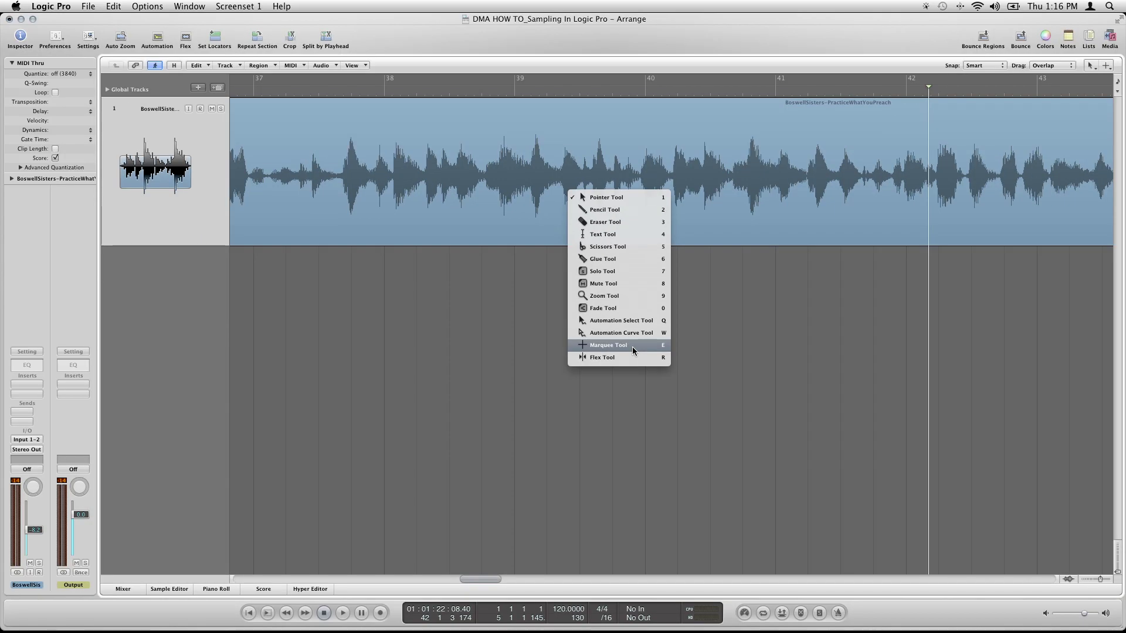
click(632, 347)
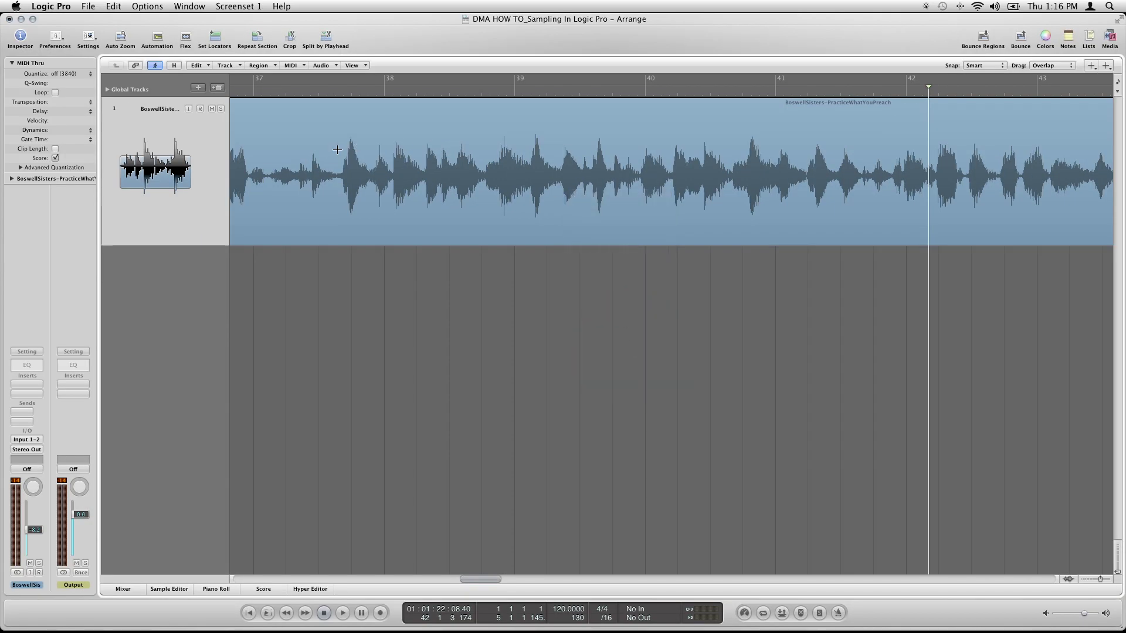
click(367, 94)
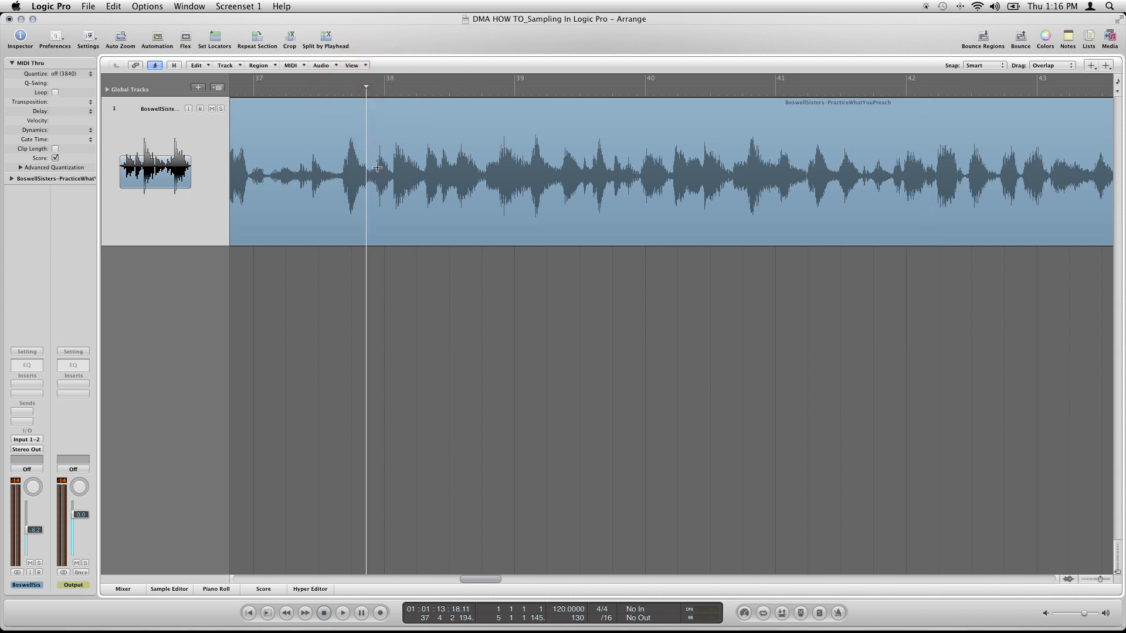
drag(372, 169, 873, 191)
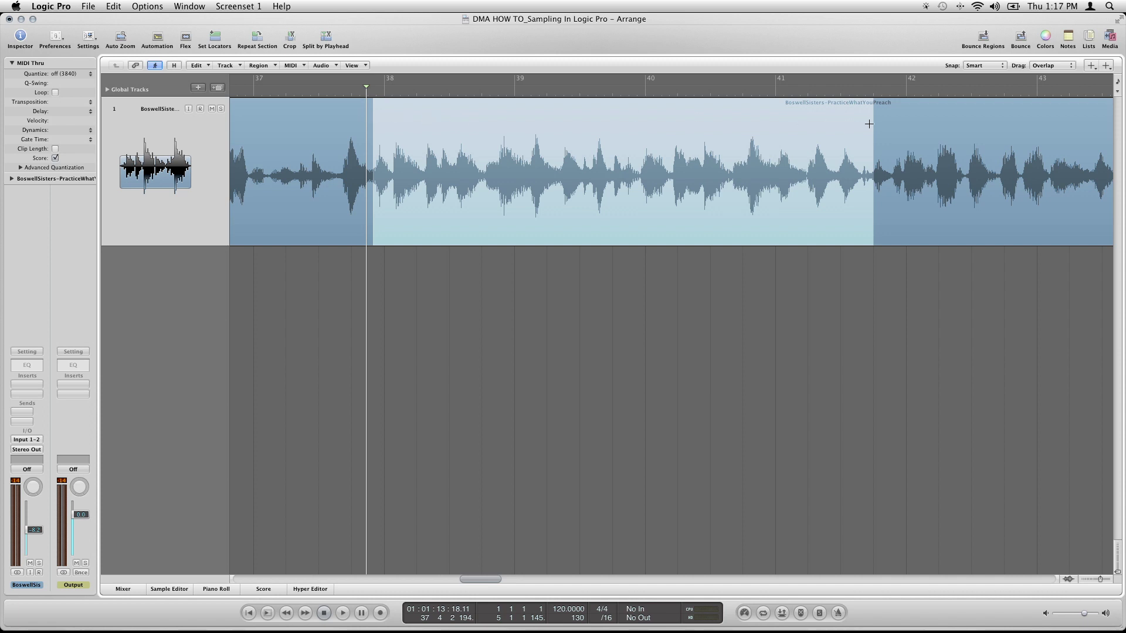
key(space)
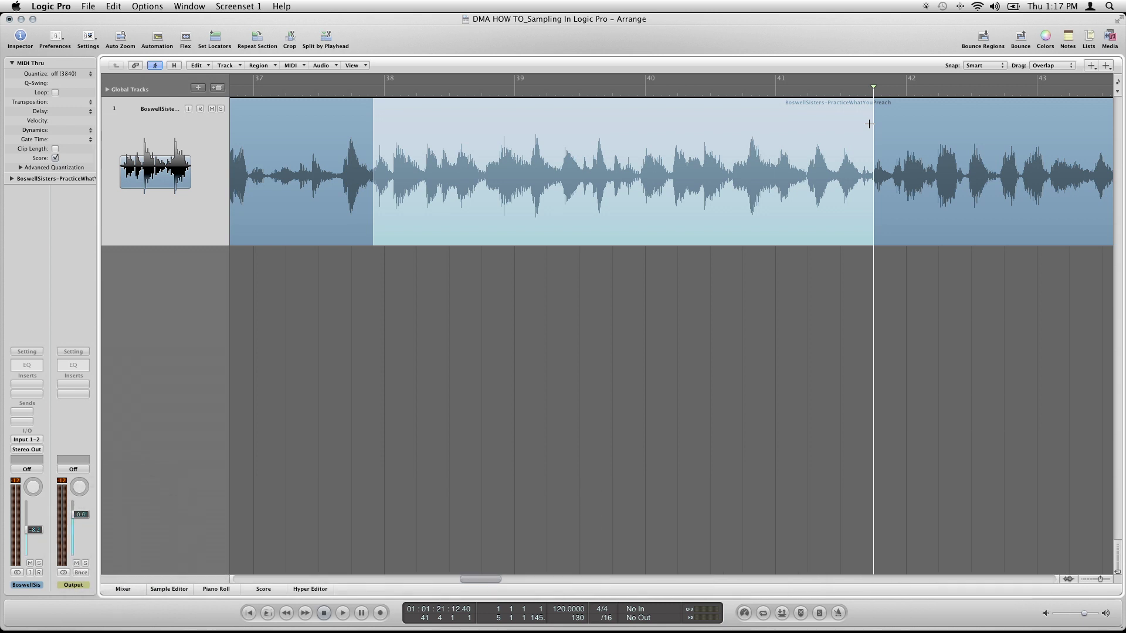
- Nudge the marquee selection's start by transients so it begins on the phrase's first transient just before bar 38
key(shift+Right)
key(shift+Right)
key(shift+Right)
key(shift+Right)
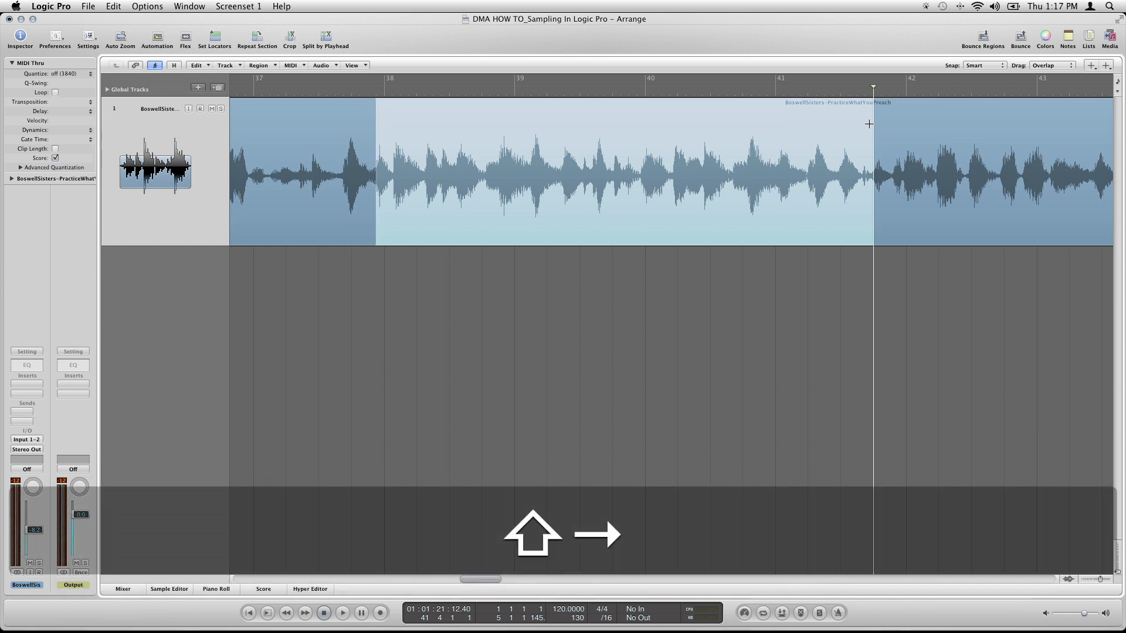
key(shift+Left)
key(shift+Left)
key(shift+Left)
key(shift+Left)
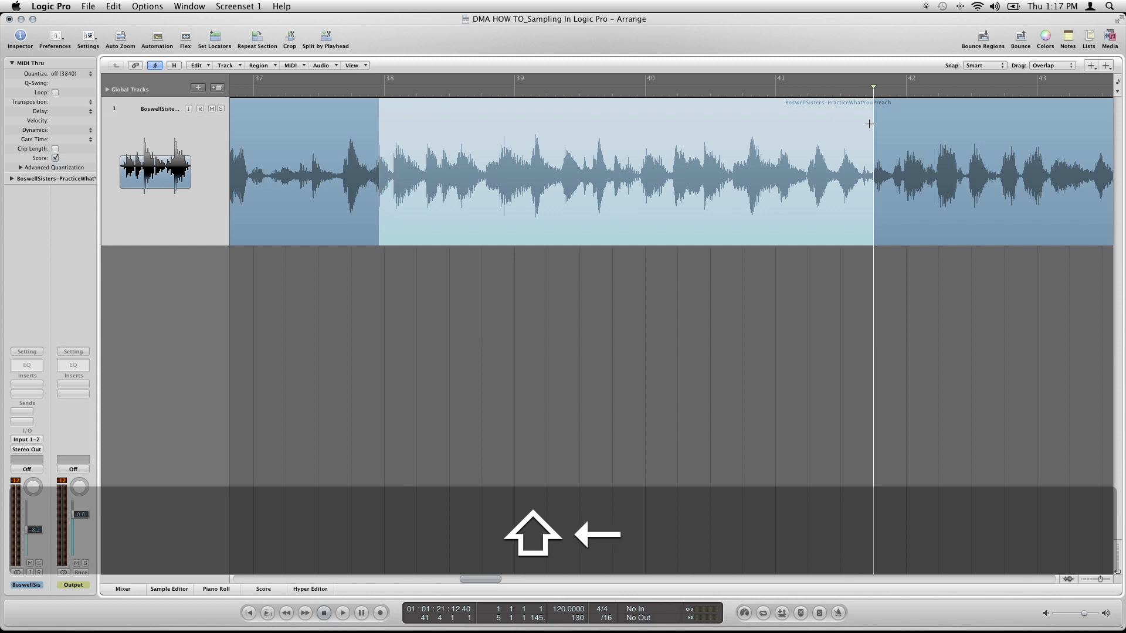
key(shift+Right)
key(shift+Right)
key(shift+Left)
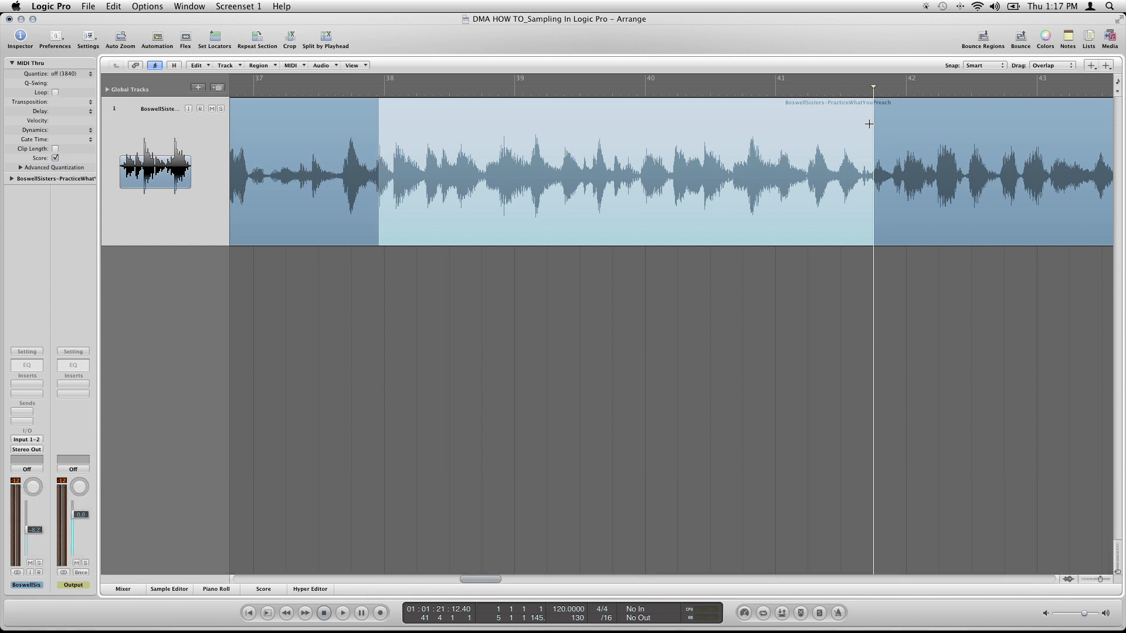
- Play back the adjusted marquee selection to check its start and end points
key(space)
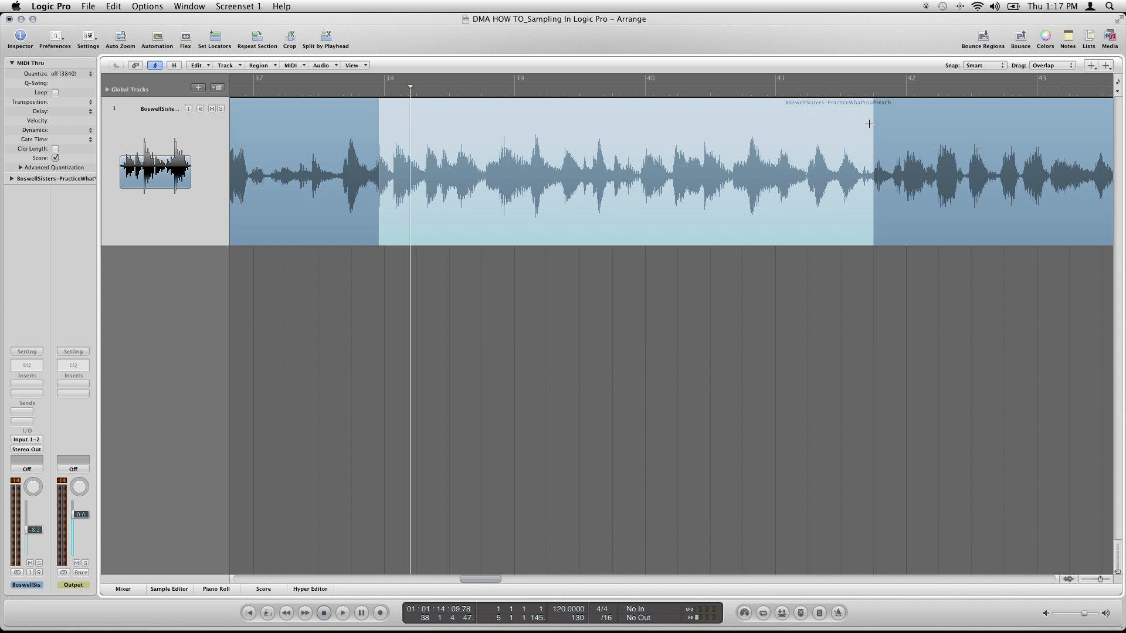
mouse_move(869, 124)
mouse_down()
mouse_move(838, 124)
mouse_move(869, 124)
mouse_up()
key(space)
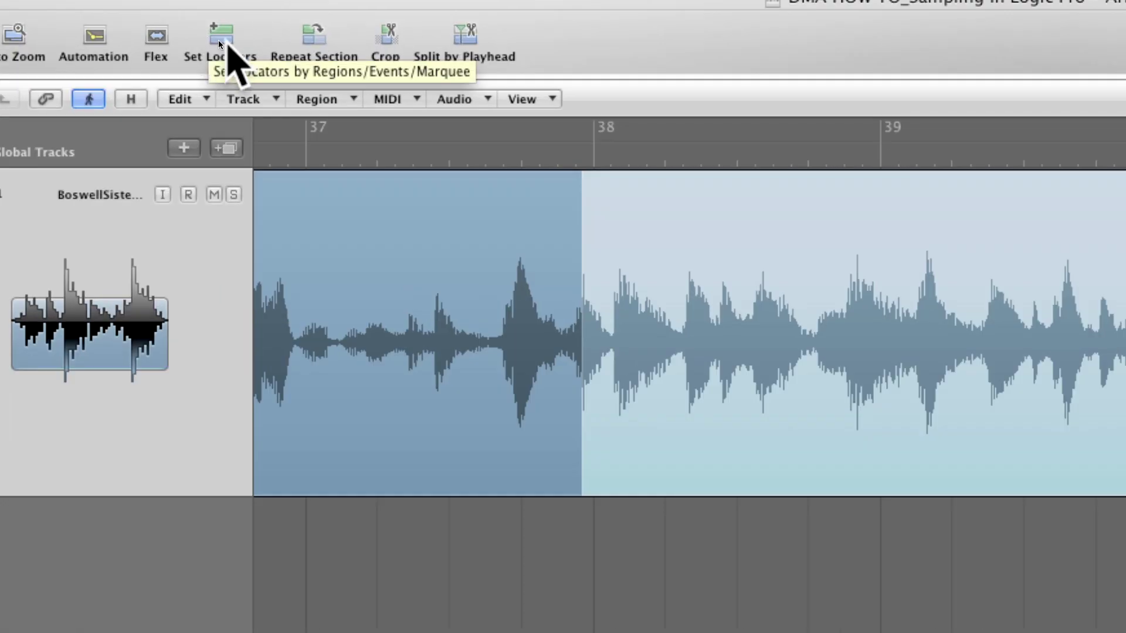
- Set the cycle locators from the marquee selection and listen to the phrase as a loop
click(220, 44)
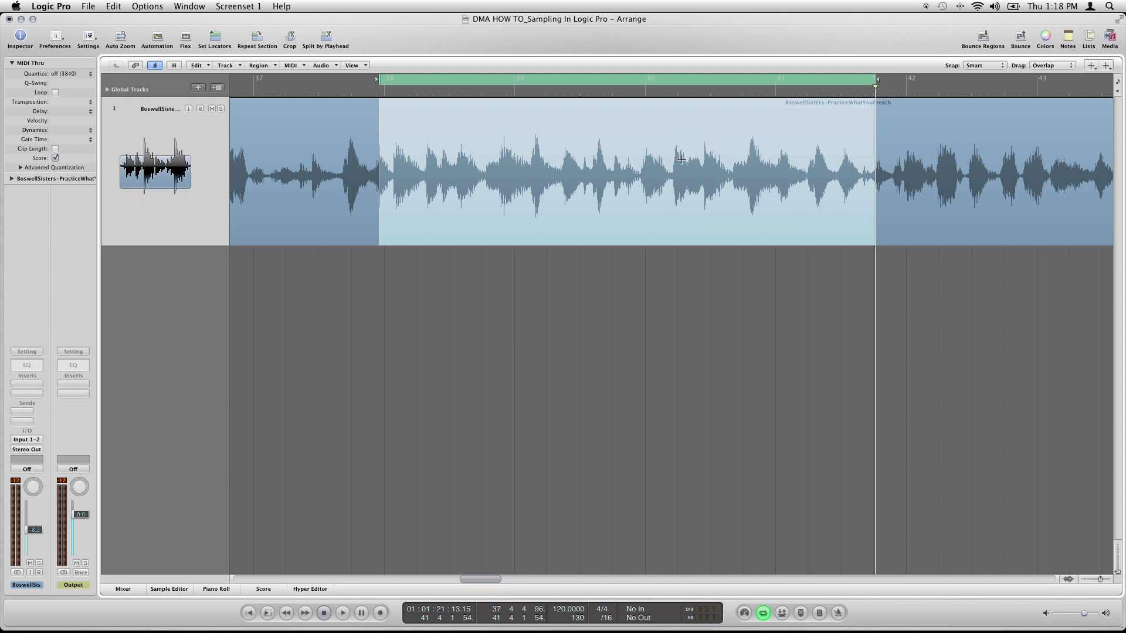
key(space)
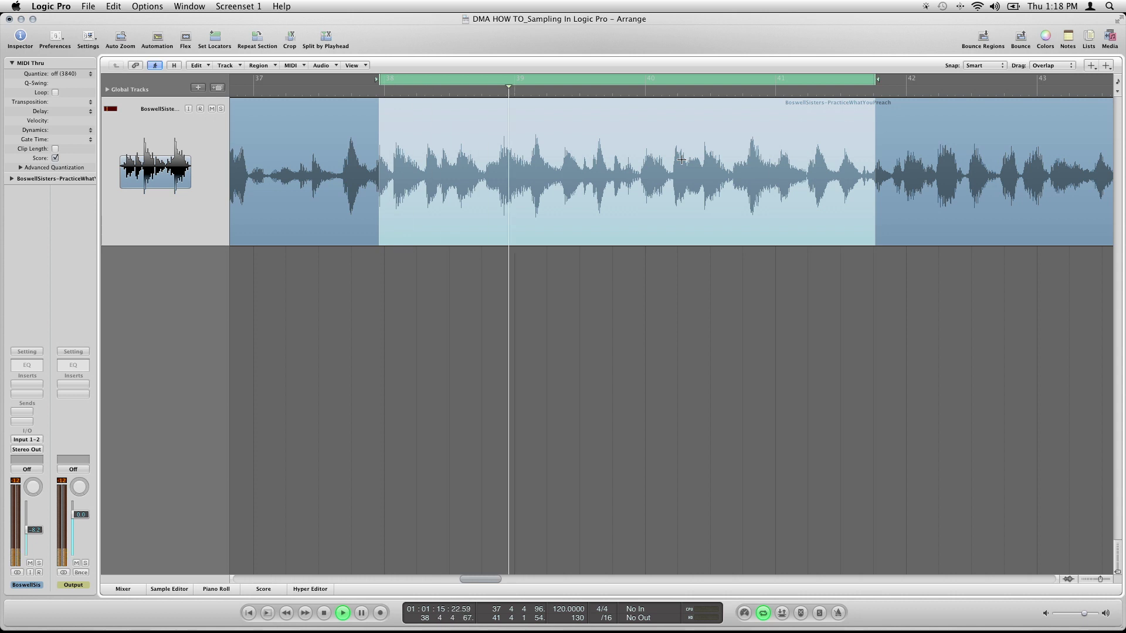
key(space)
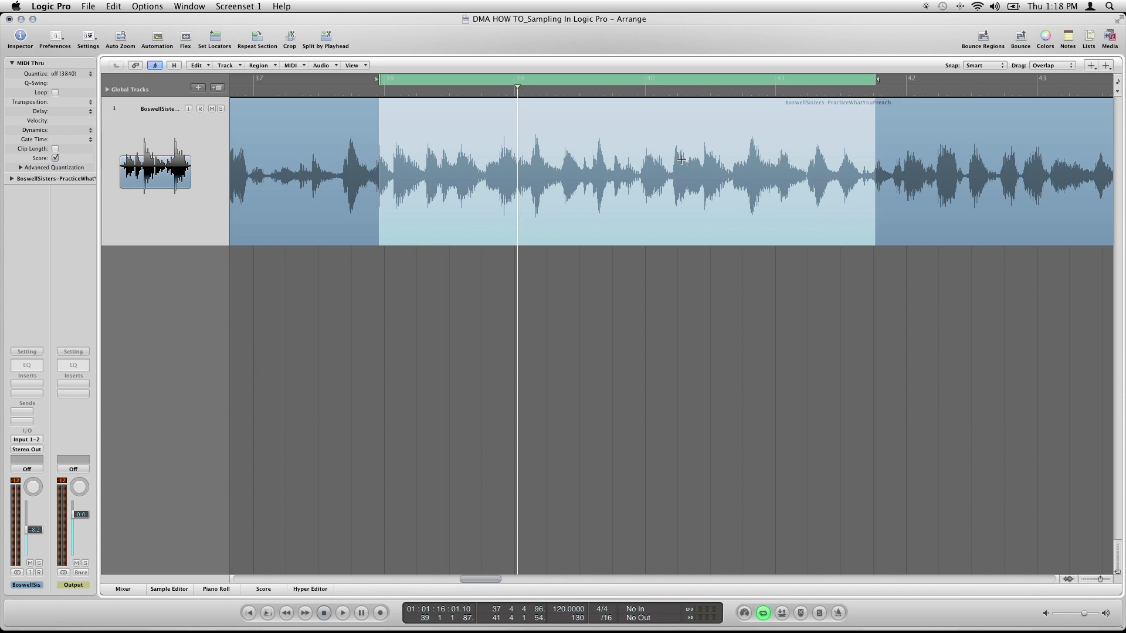
- Split the marquee selection into its own region with the Pointer Tool and delete the audio before and after it
key(Escape)
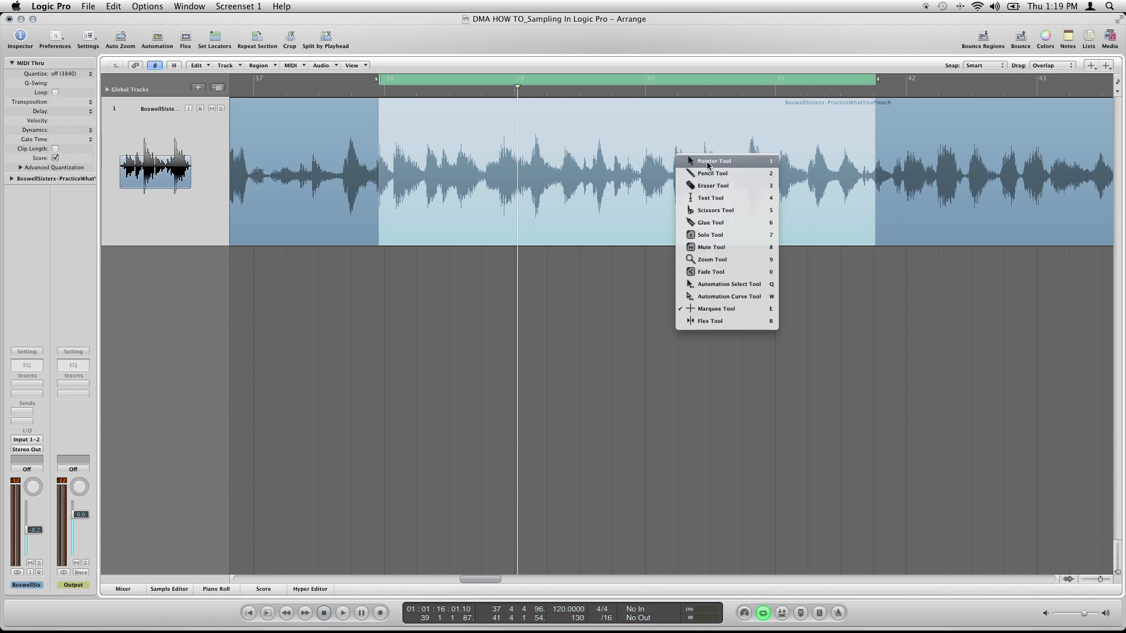
click(709, 166)
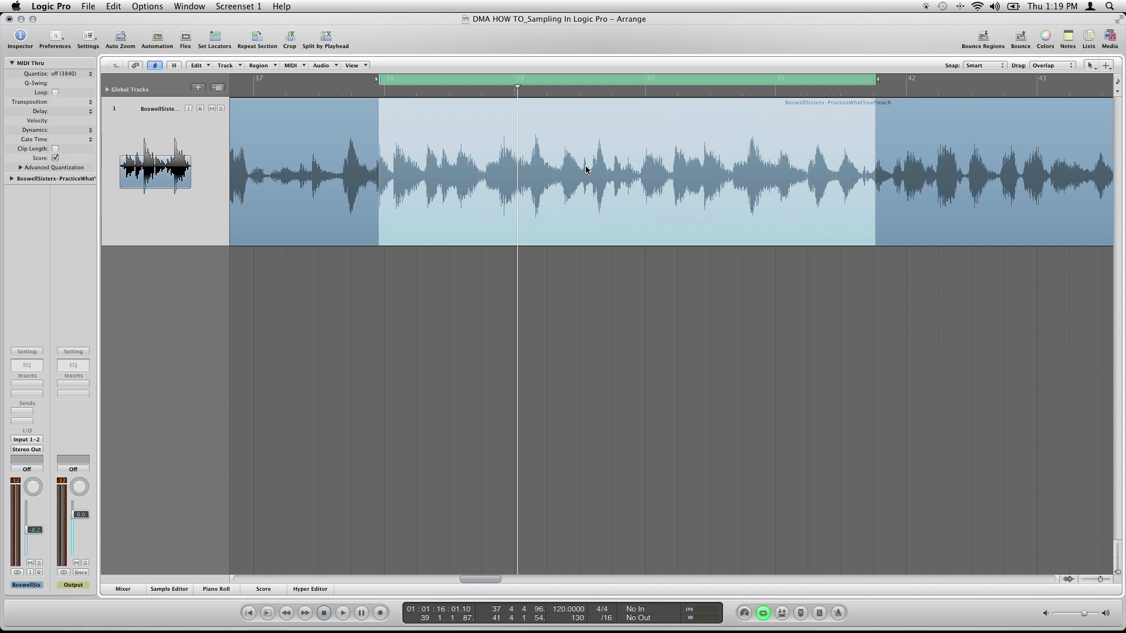
click(586, 170)
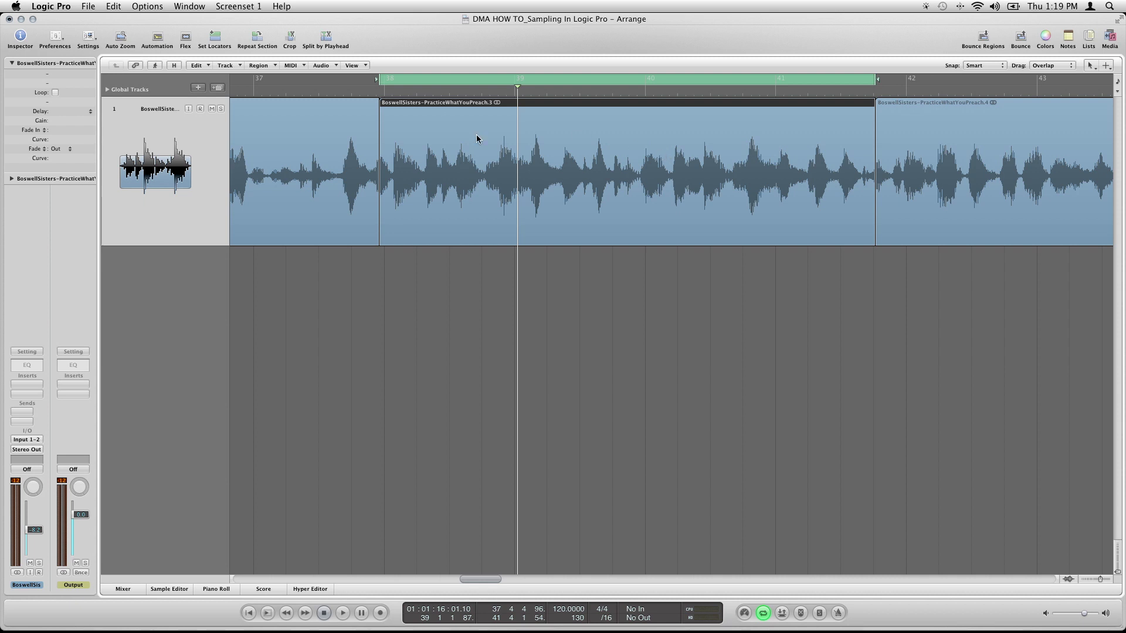
click(336, 147)
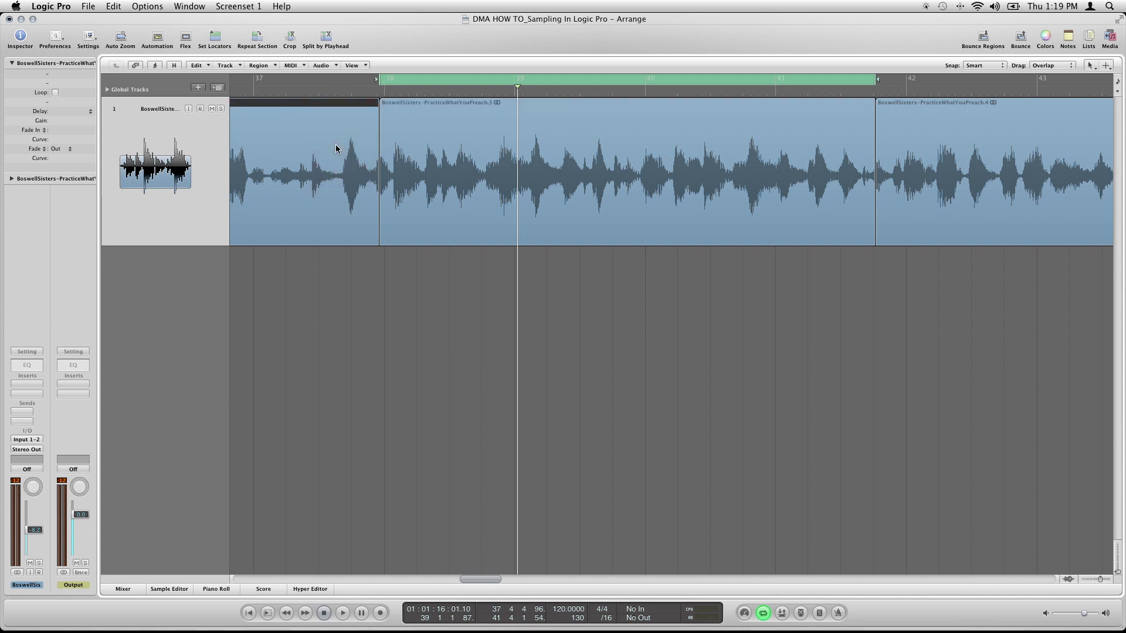
key(Delete)
click(1046, 144)
key(Delete)
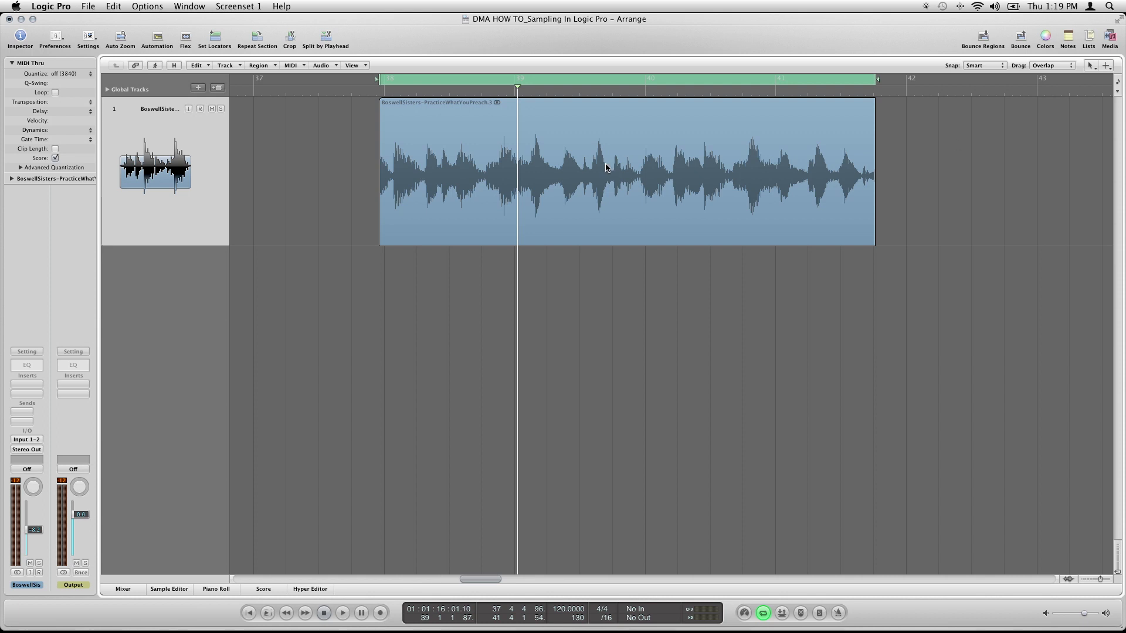
- Move the isolated sample region to the start of the project at bar 1
key(ctrl+alt+Left)
key(ctrl+alt+Left)
key(ctrl+alt+Left)
key(ctrl+alt+Left)
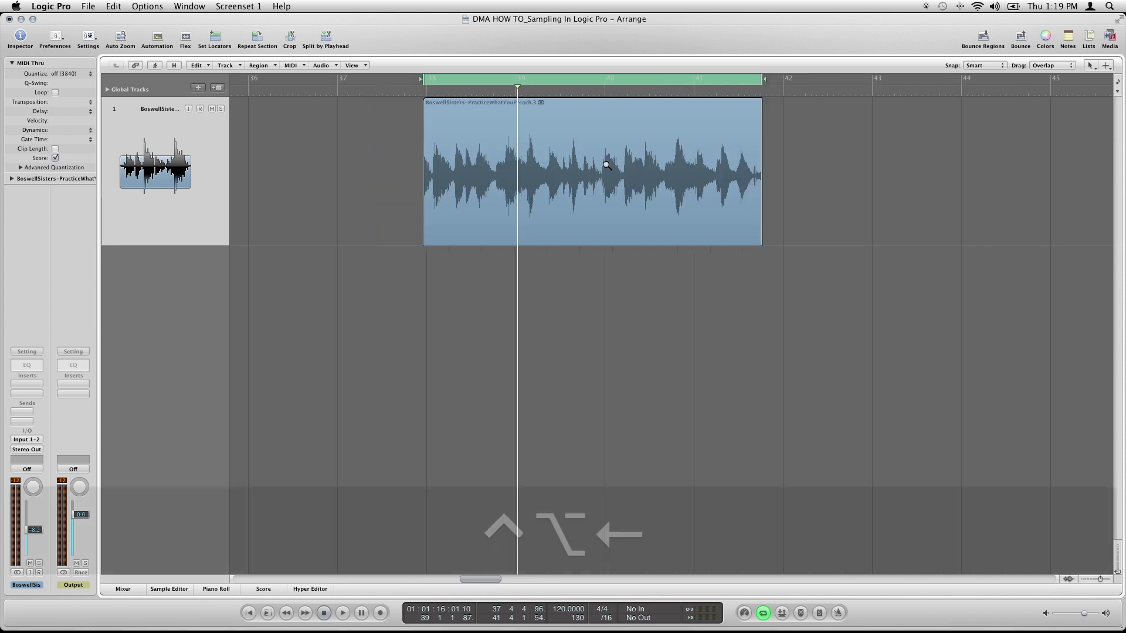
key(ctrl+alt+Left)
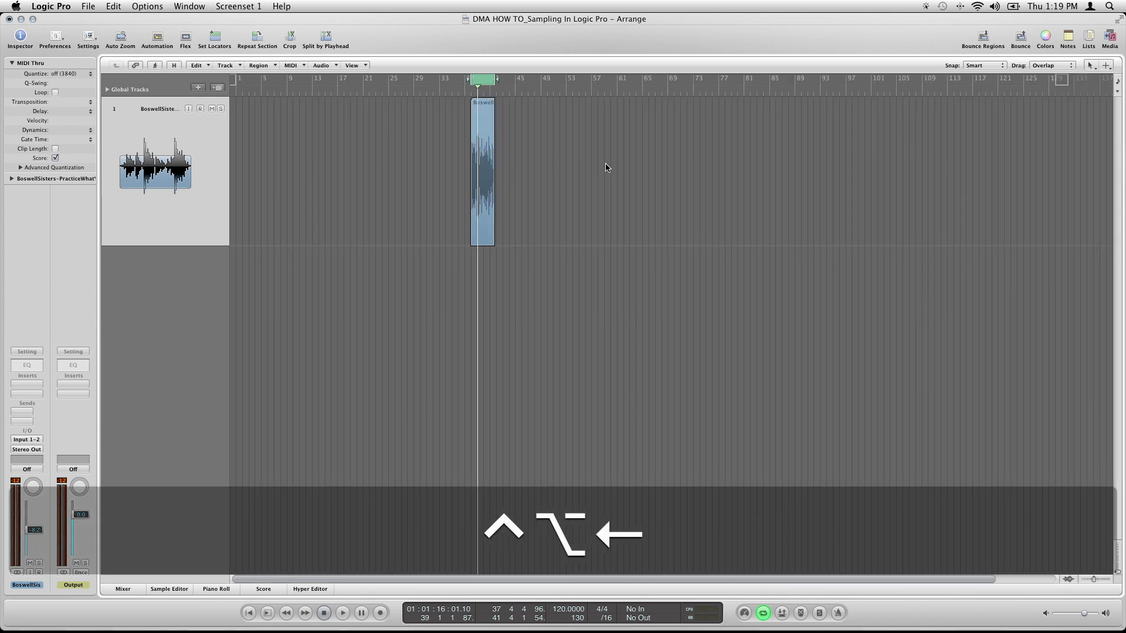
drag(469, 151, 245, 151)
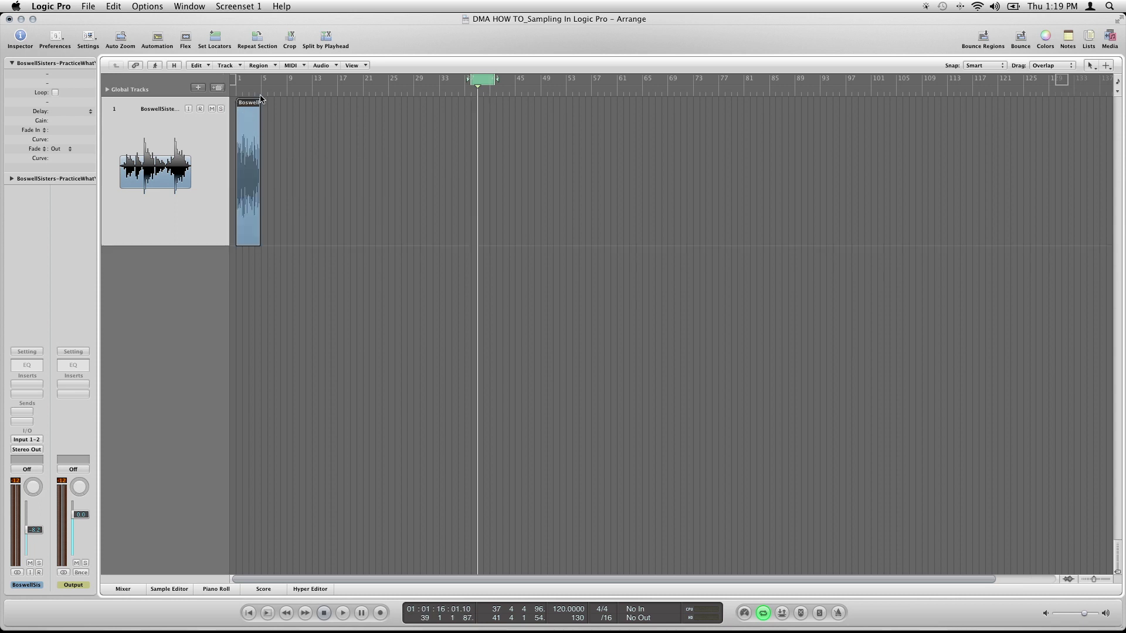
- Turn off the old cycle range and create a four-bar cycle from bar 1 to bar 5
click(485, 82)
click(385, 183)
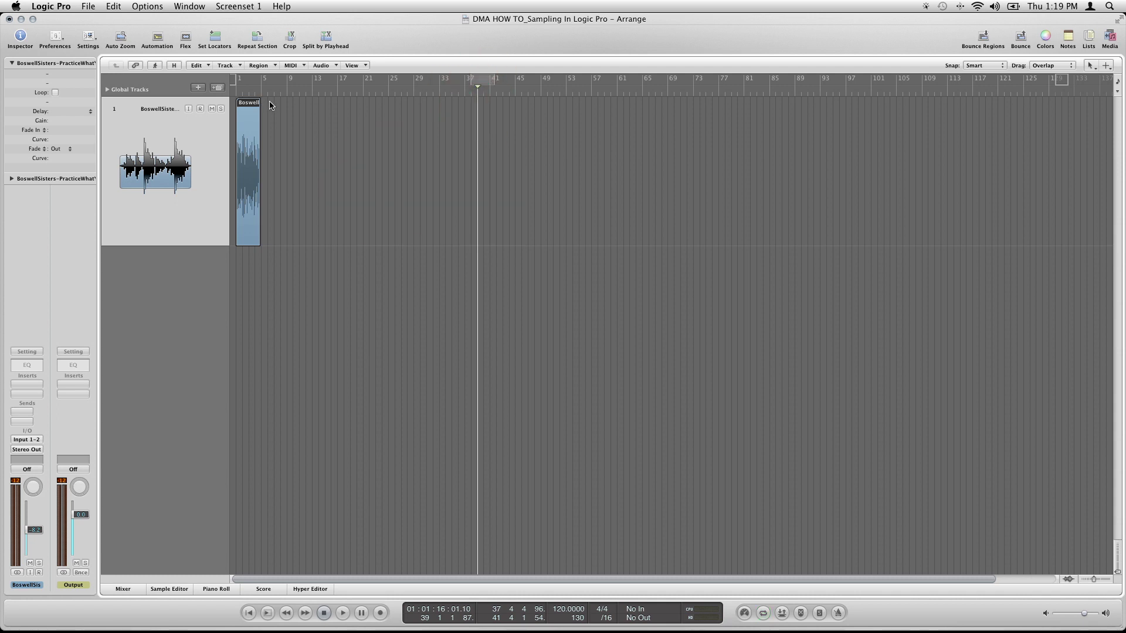
key(ctrl+alt+Right)
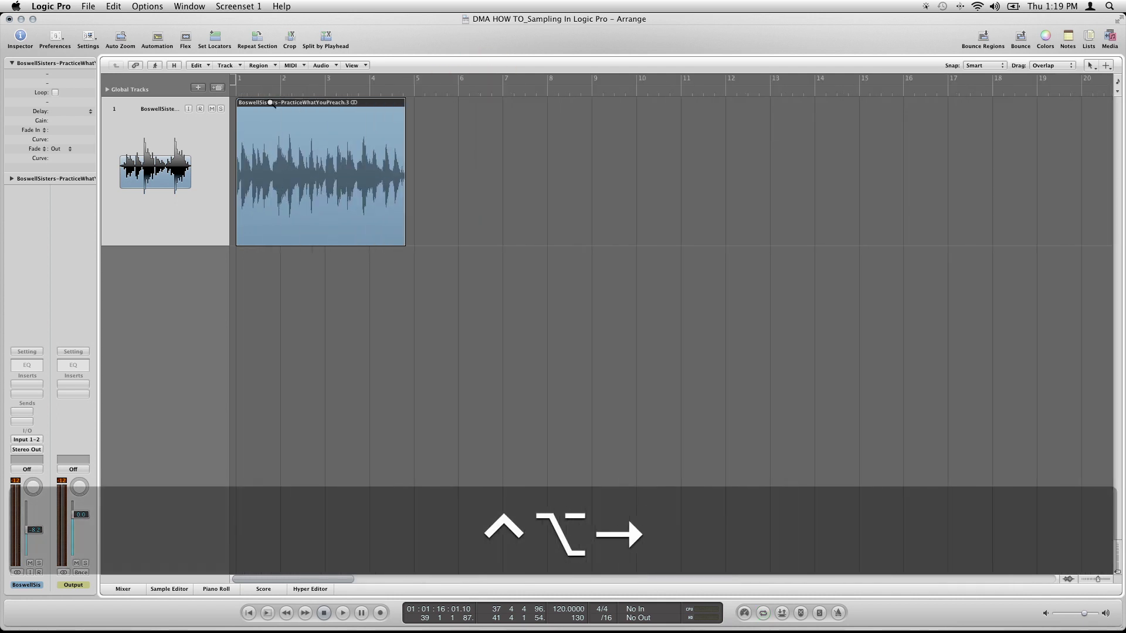
key(ctrl+alt+Right)
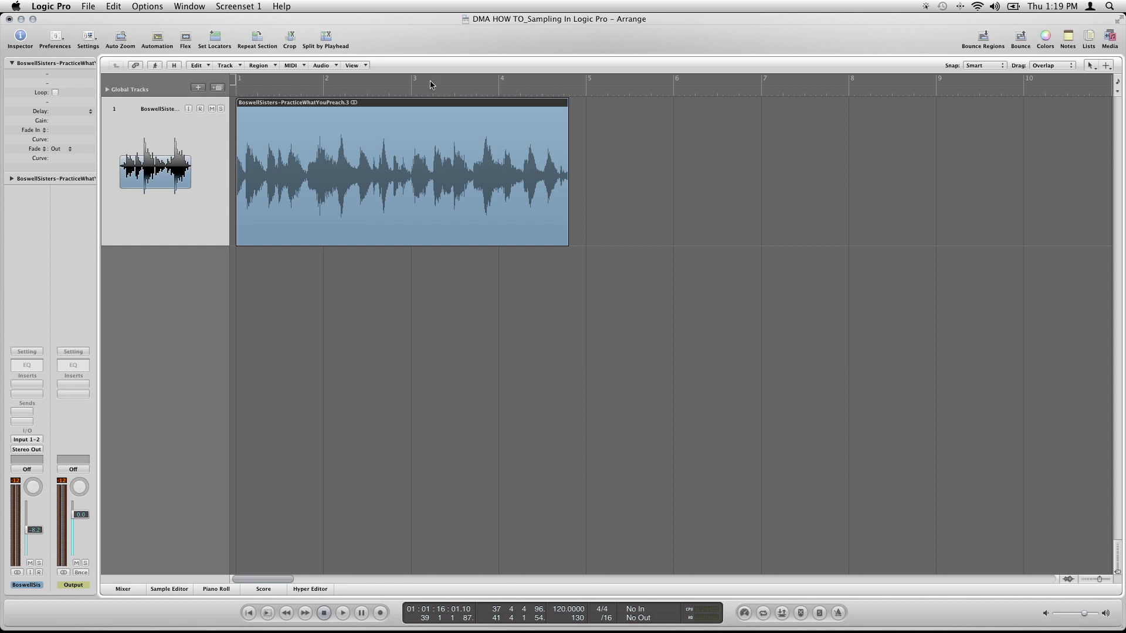
drag(241, 87, 585, 81)
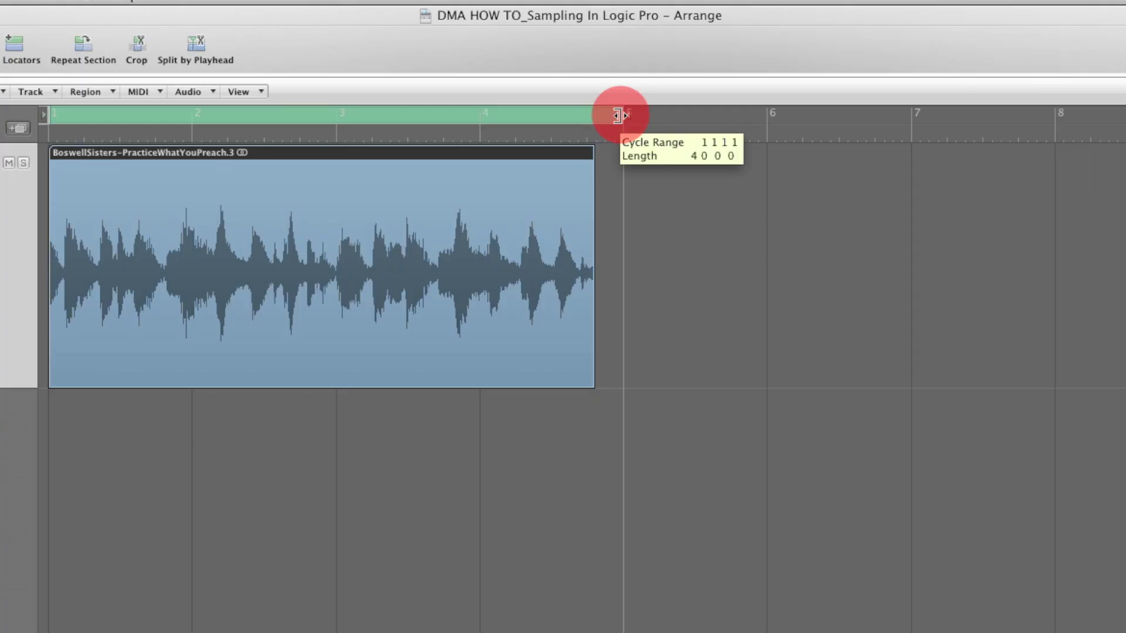
drag(618, 115, 618, 115)
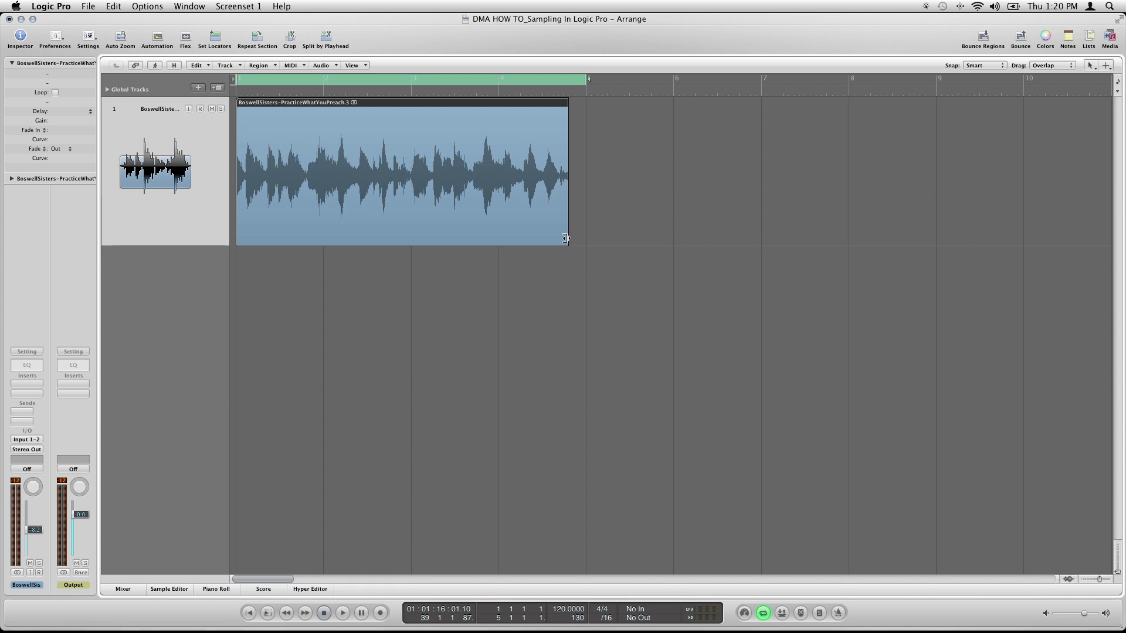
- Check the exact length of the sample region at its end edge
drag(566, 239, 566, 238)
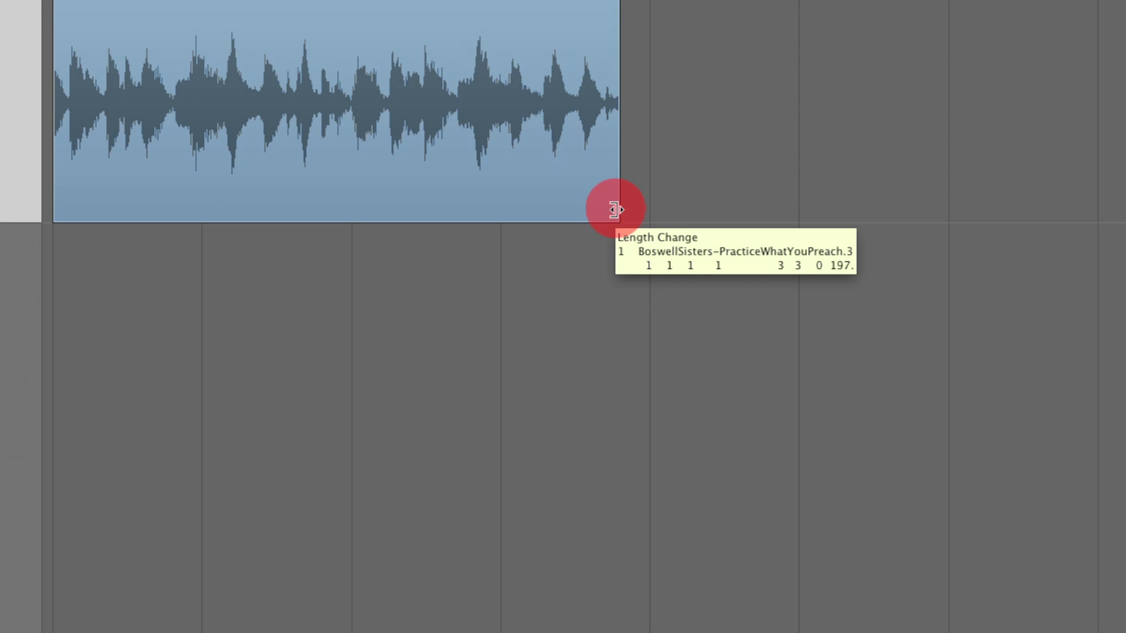
drag(615, 210, 615, 210)
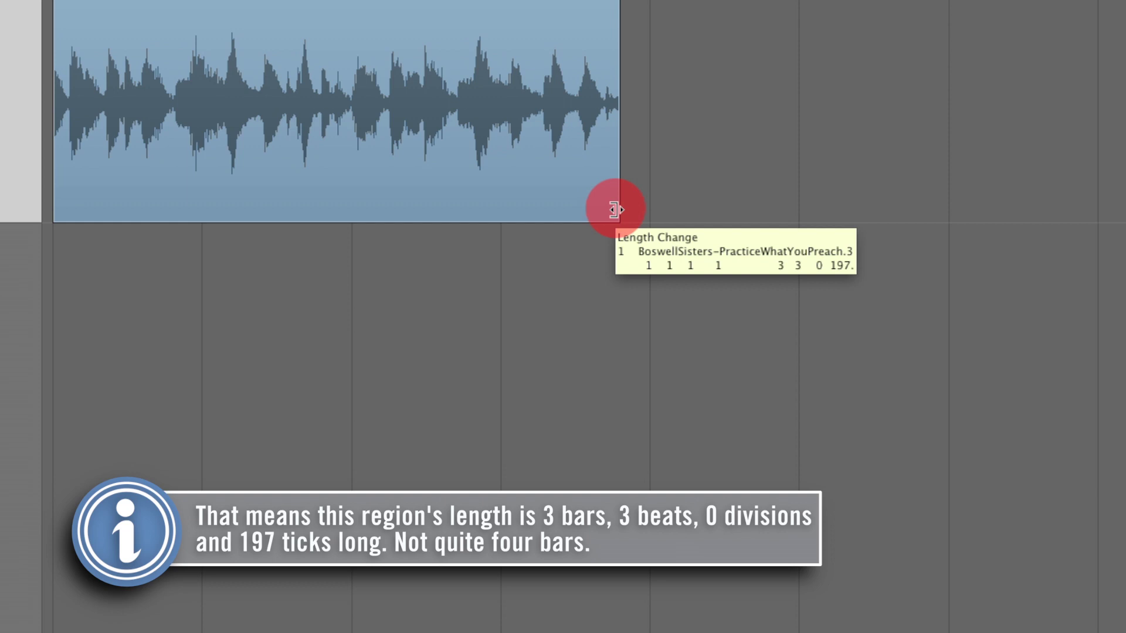
drag(615, 210, 615, 209)
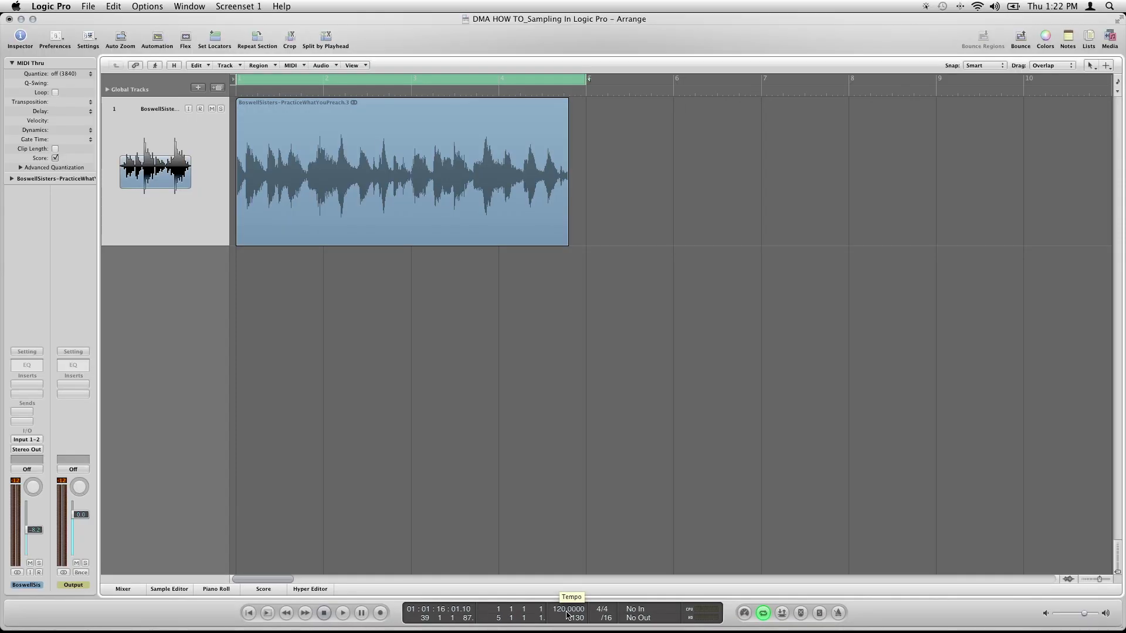
- Raise the project tempo to 126.27 BPM so the sample region fills the four-bar cycle, checking the region's length along the way
drag(564, 613, 568, 585)
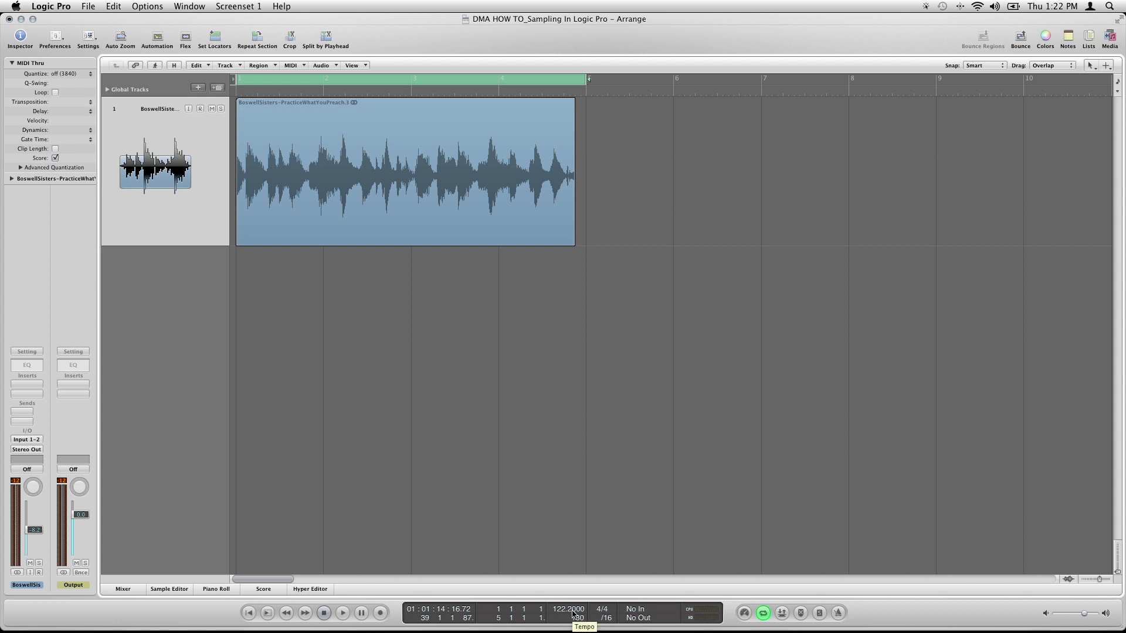
mouse_move(572, 613)
mouse_down()
mouse_move(572, 600)
mouse_move(569, 613)
mouse_up()
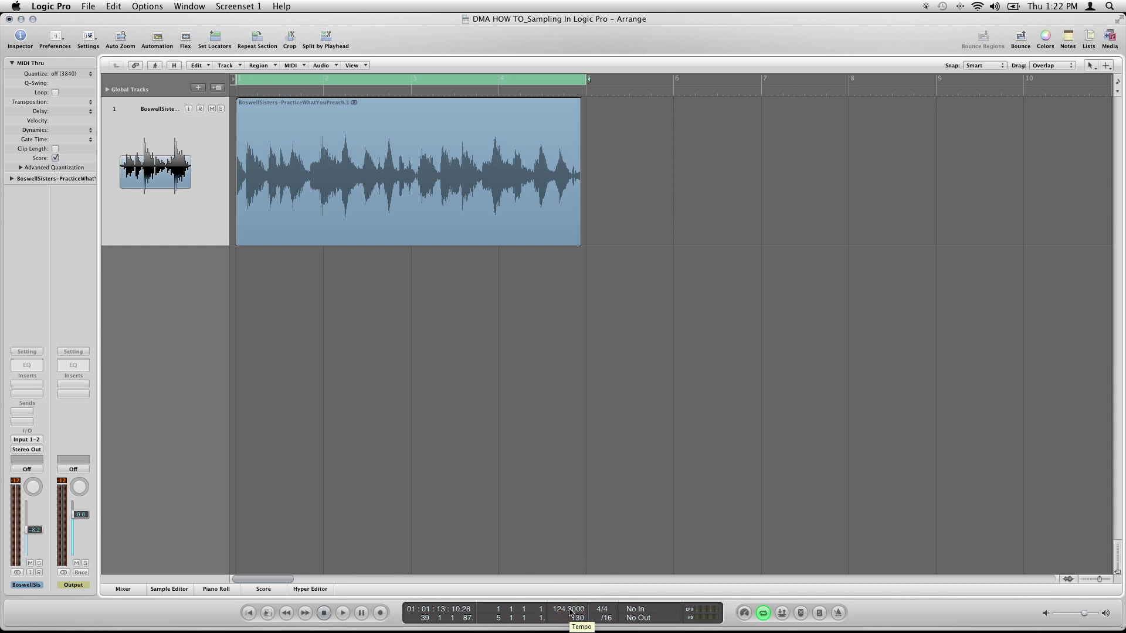
drag(579, 239, 580, 239)
drag(580, 240, 579, 239)
drag(569, 614, 570, 610)
click(580, 246)
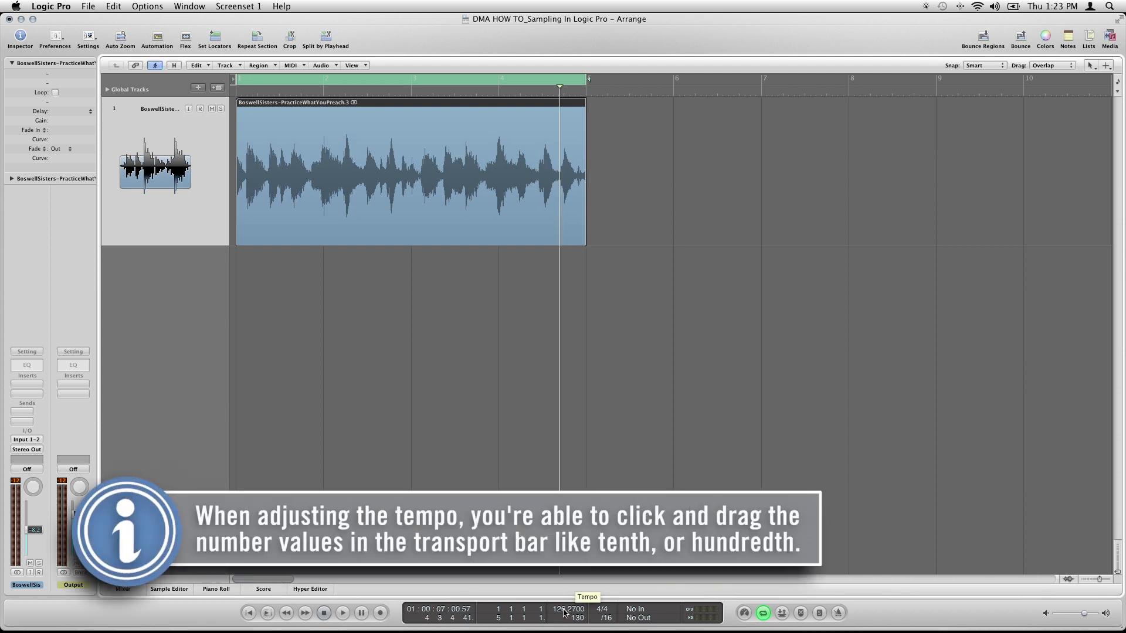
drag(560, 614, 560, 615)
- Recheck the sample region's length at its end edge and listen to the loop at the new tempo
drag(583, 244, 582, 243)
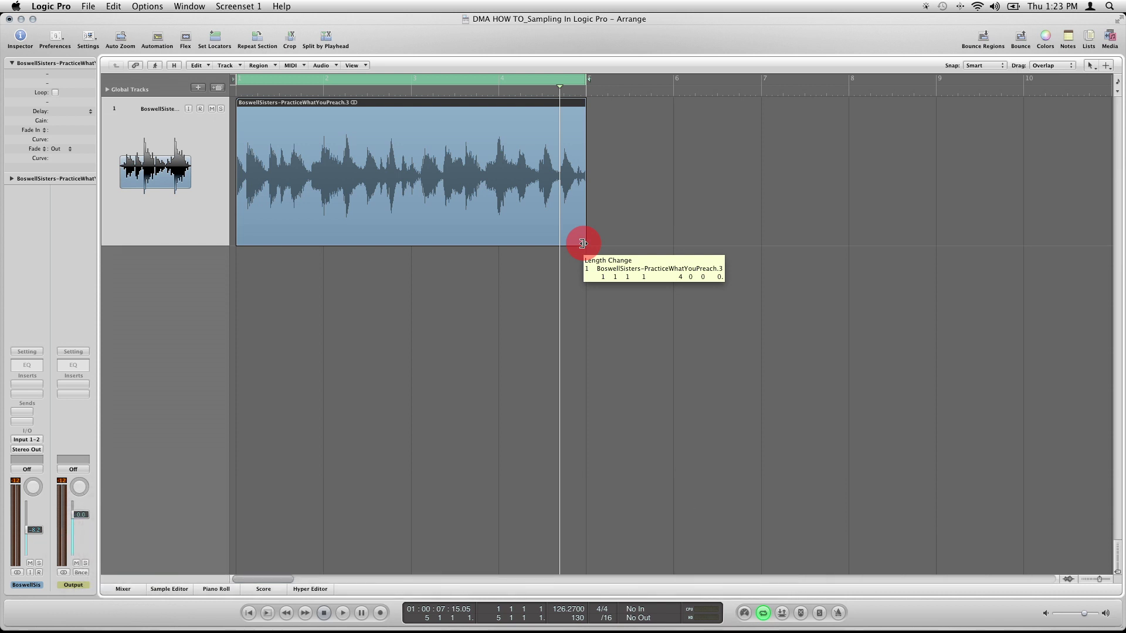
drag(583, 243, 583, 246)
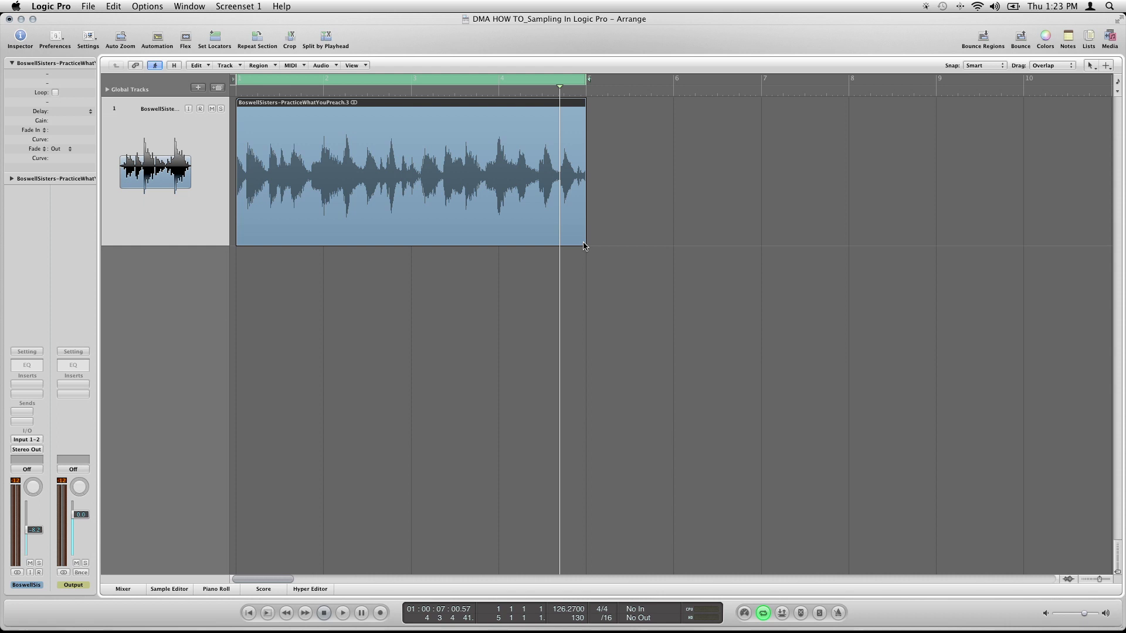
key(space)
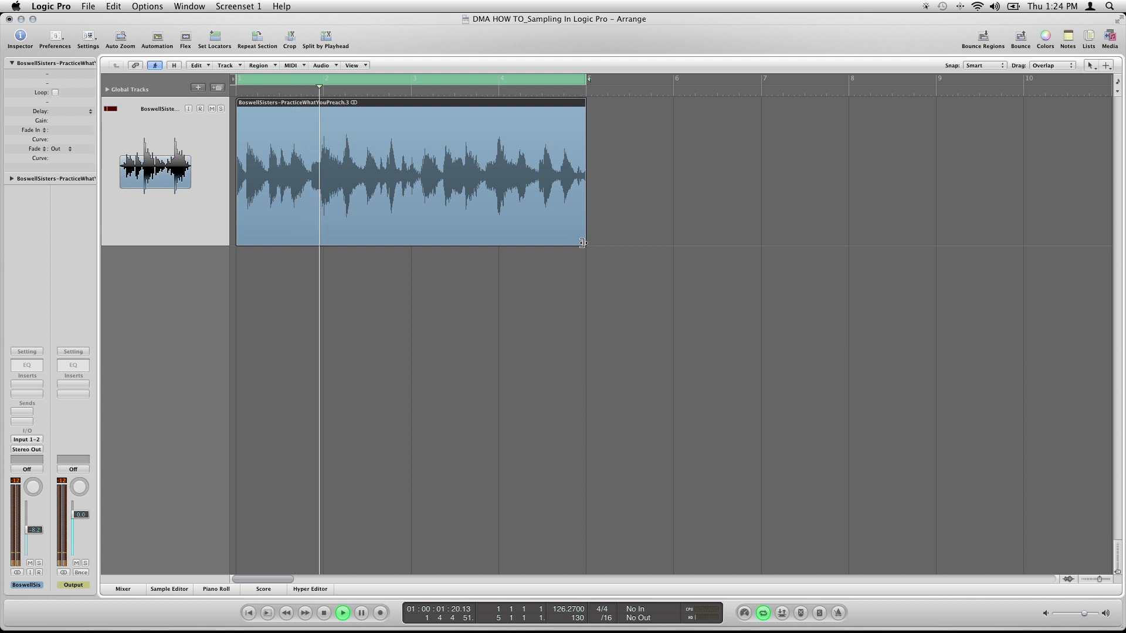
key(space)
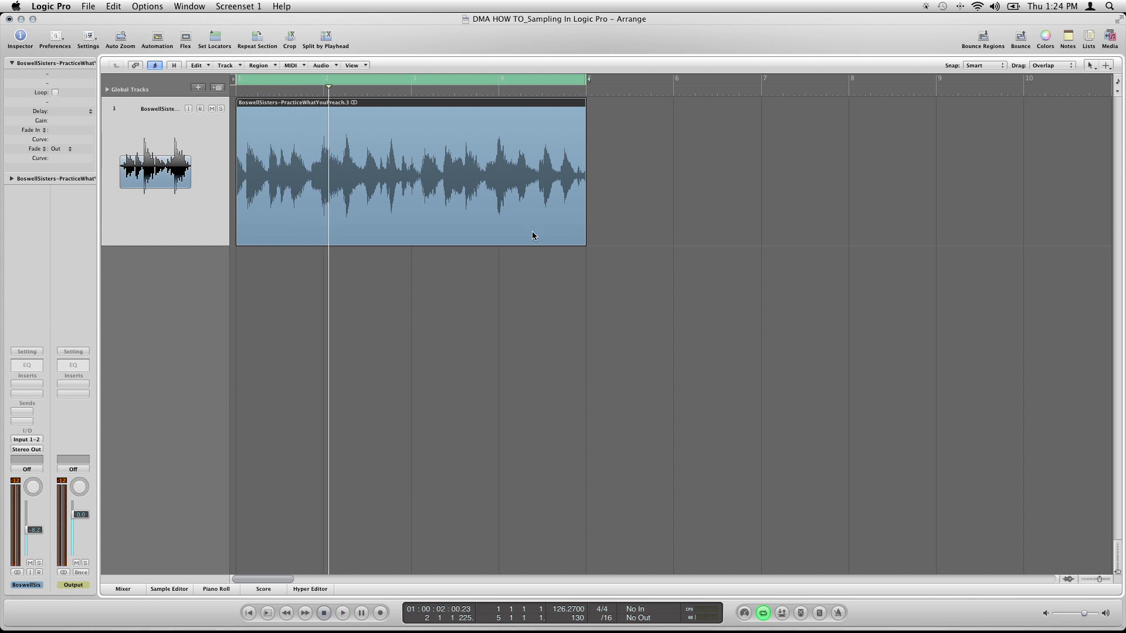
- Switch to the DMA HOW TO_Sampling In Logic Pro_Finished project and turn off solo on the BoswellSisters track
key(ctrl+Down)
click(415, 95)
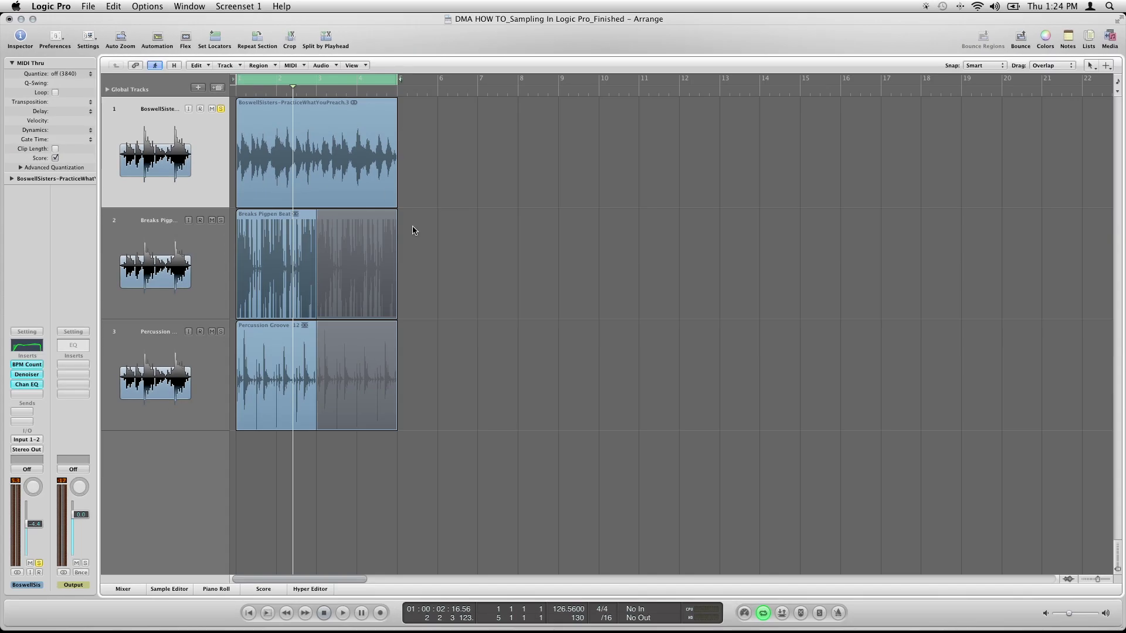
click(221, 108)
click(267, 136)
- Show the Apple Loops browser and listen to the sample together with the breakbeat and percussion loops
click(1112, 37)
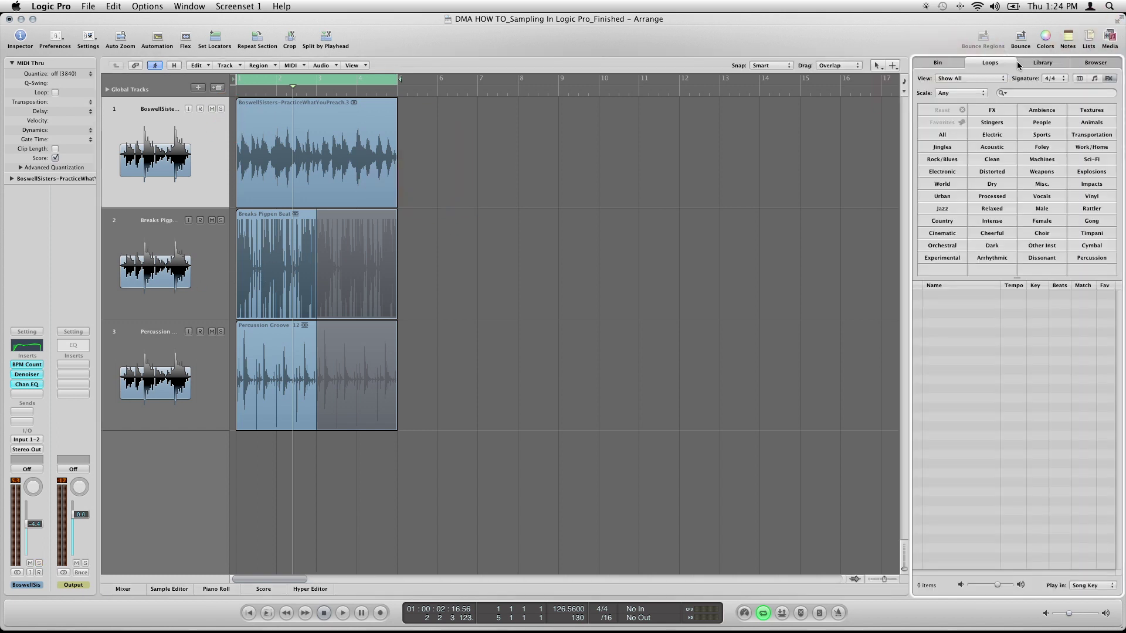
click(1003, 65)
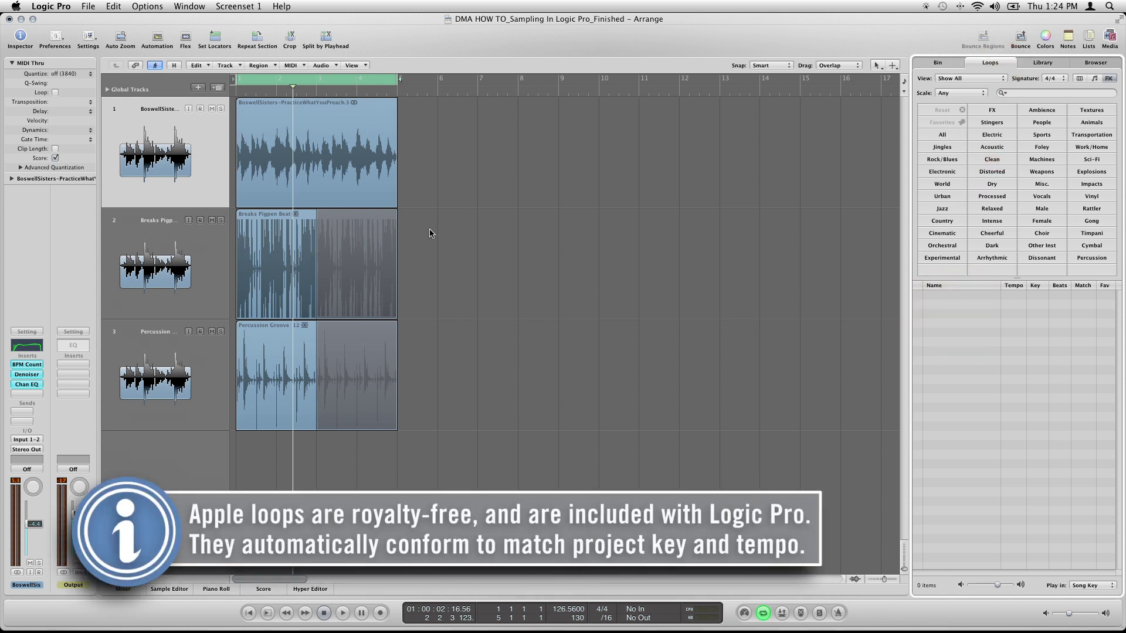
key(space)
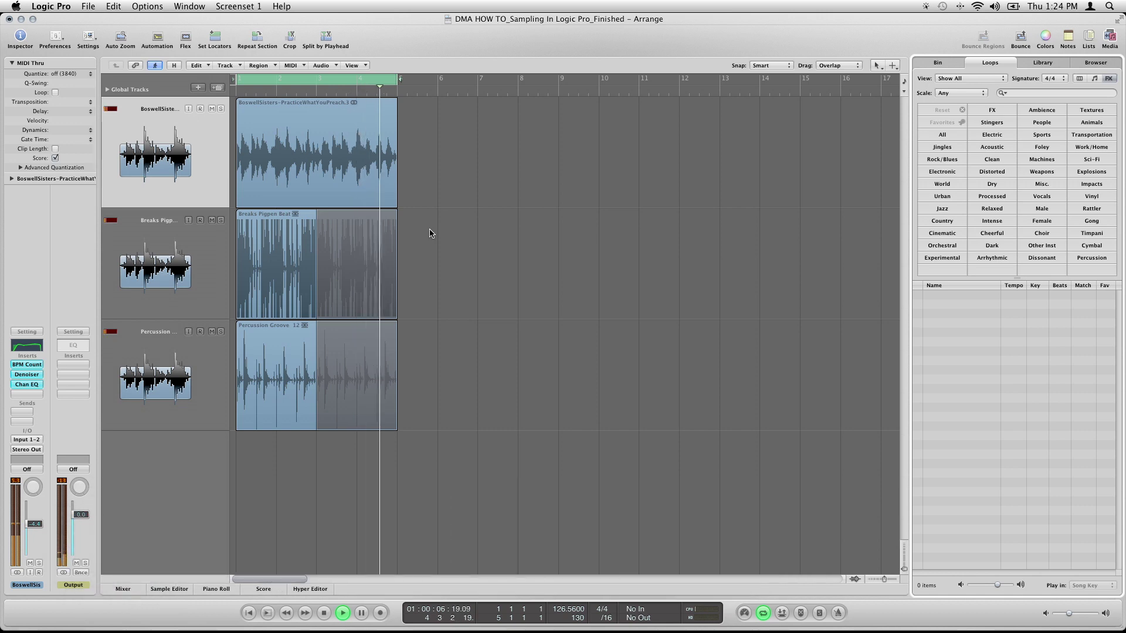
key(space)
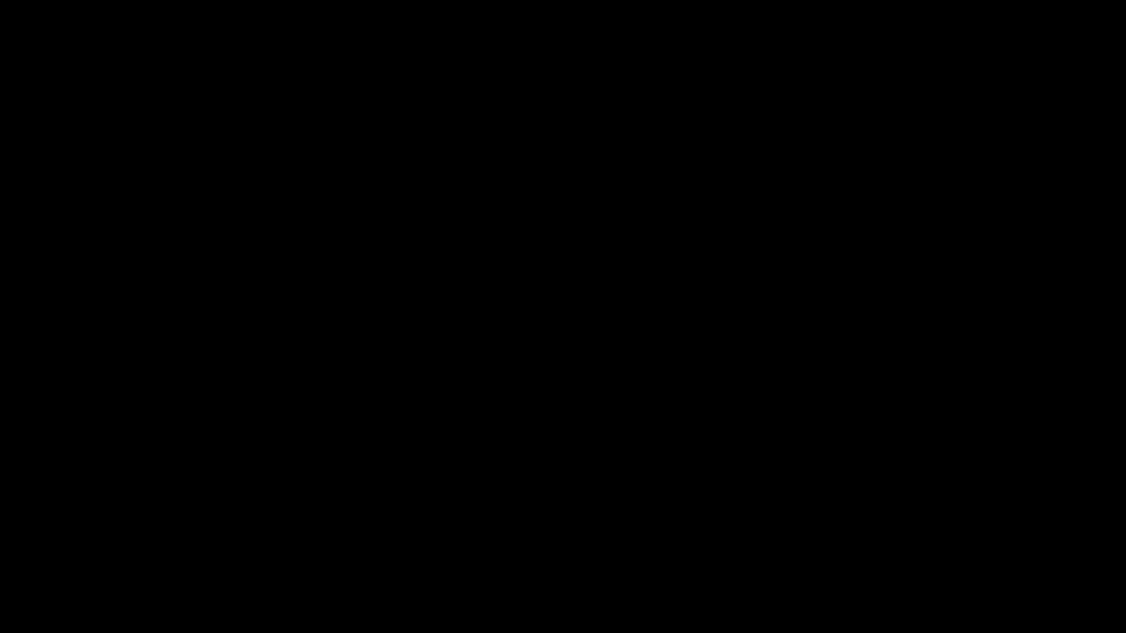